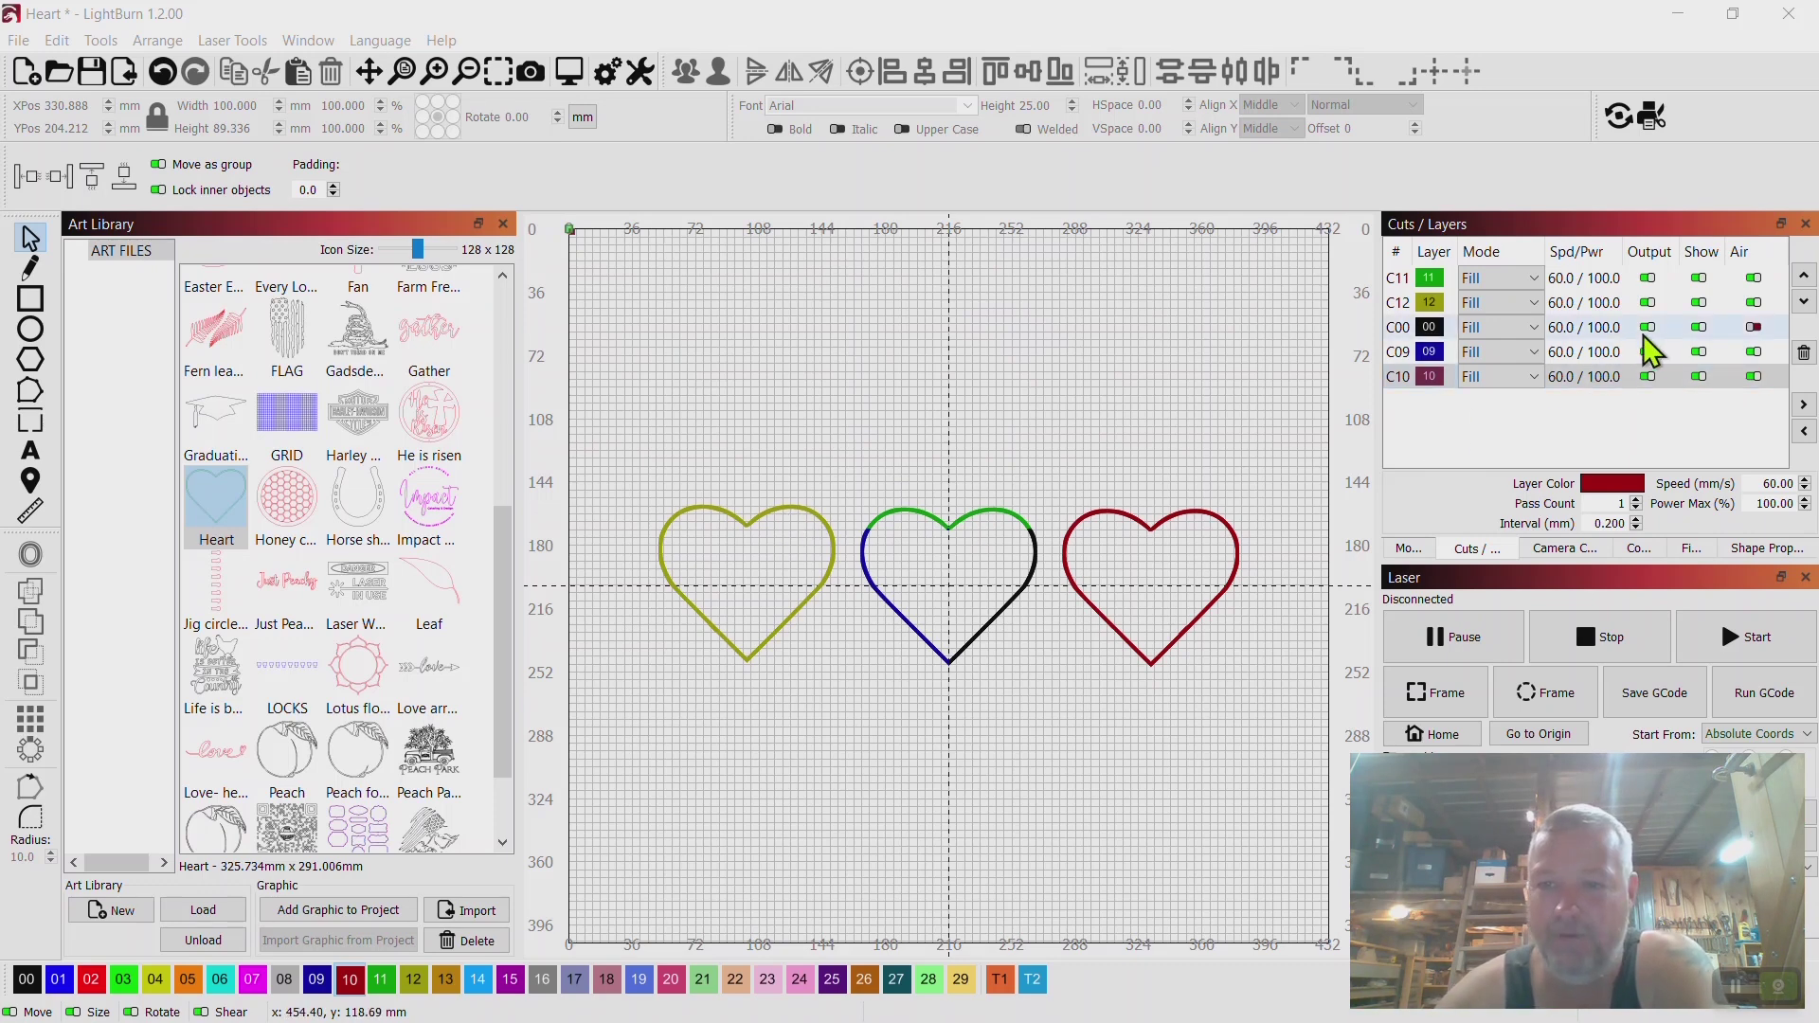
# Turn off output for layers C11, C00, C09 and C10, leaving only the olive heart's layer C12 enabled.
pyautogui.click(1648, 277)
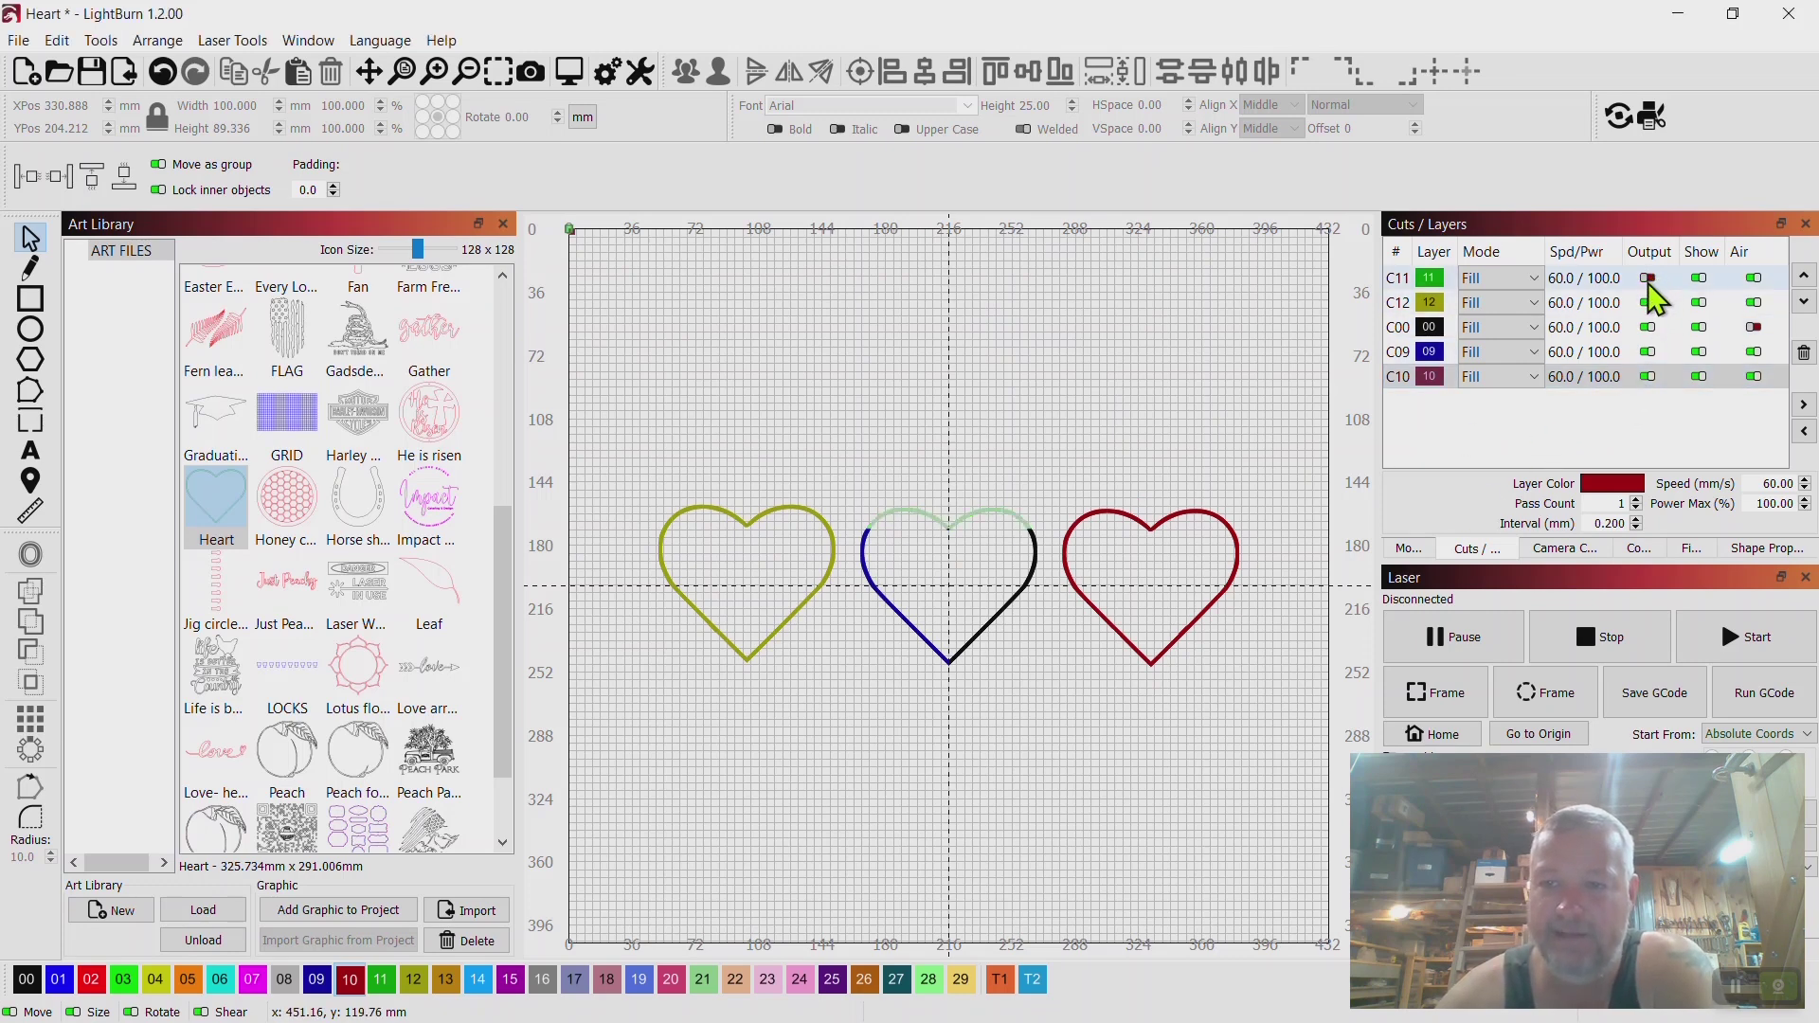
pyautogui.click(1649, 327)
pyautogui.click(1649, 351)
pyautogui.click(1648, 376)
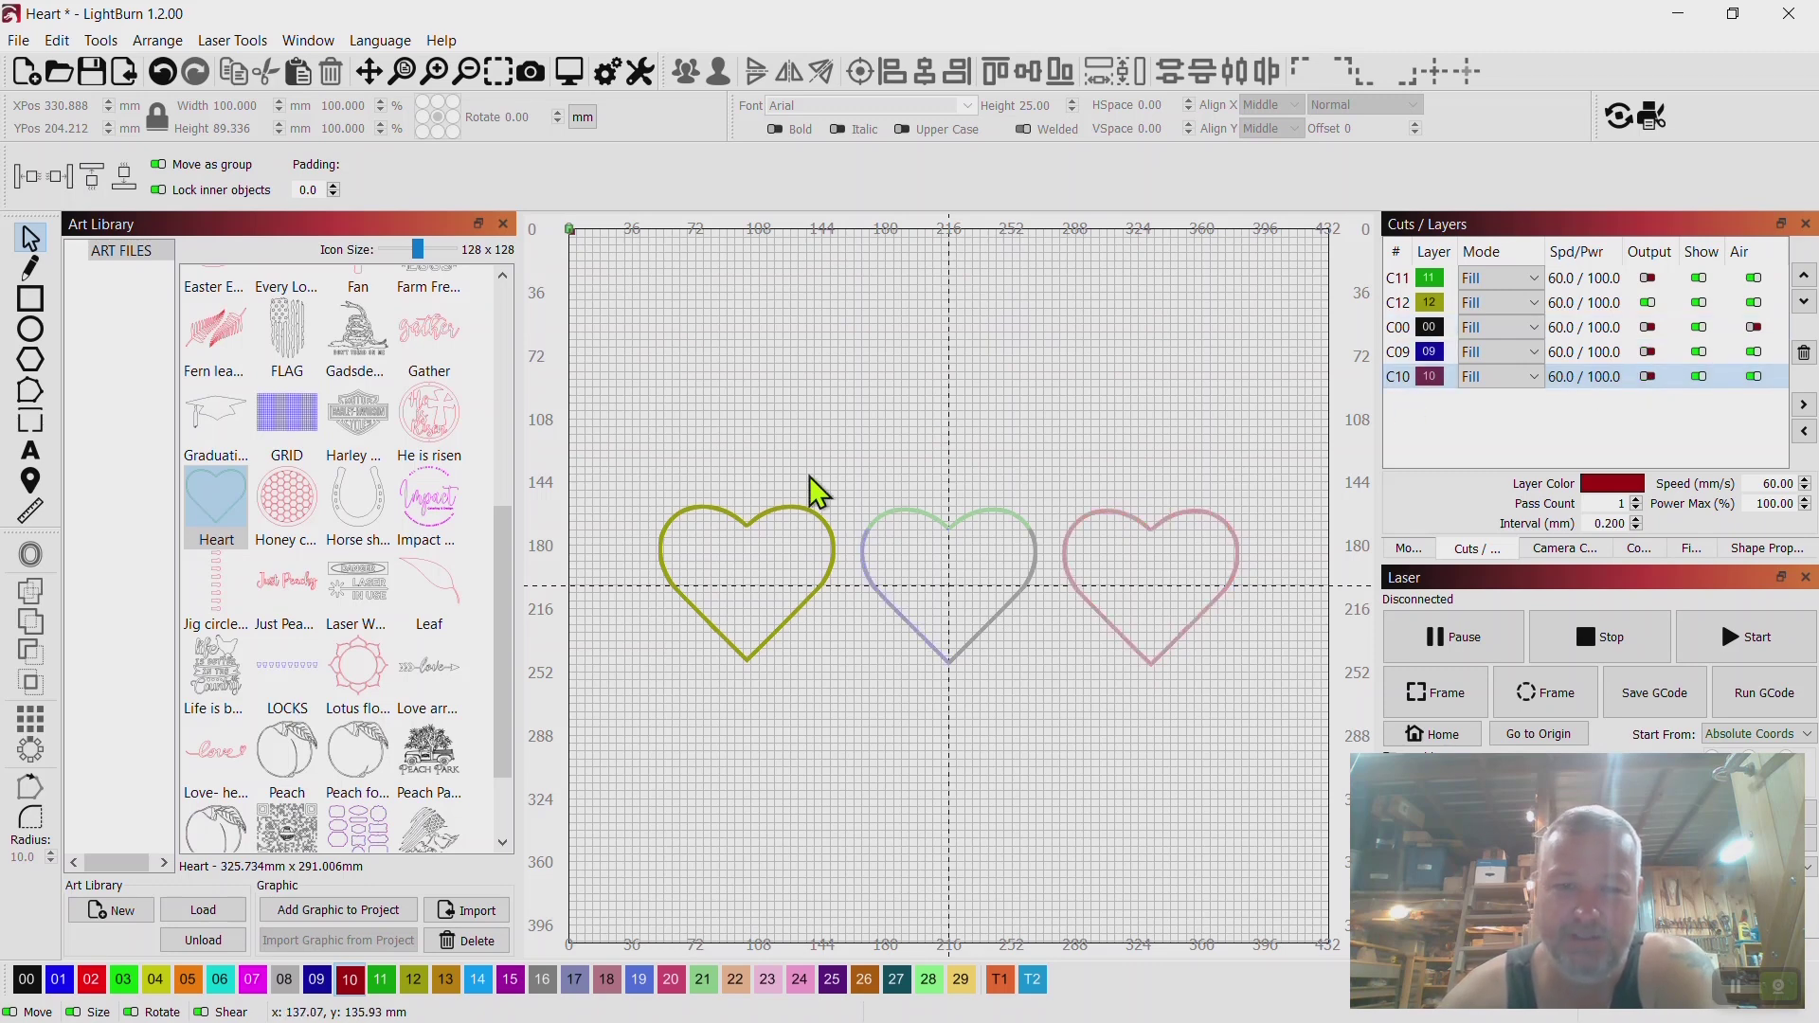
# Preview the olive heart's fill engraving, toggle the traversal moves repeatedly to examine the laser's travel, and close the preview.
pyautogui.rightClick(803, 508)
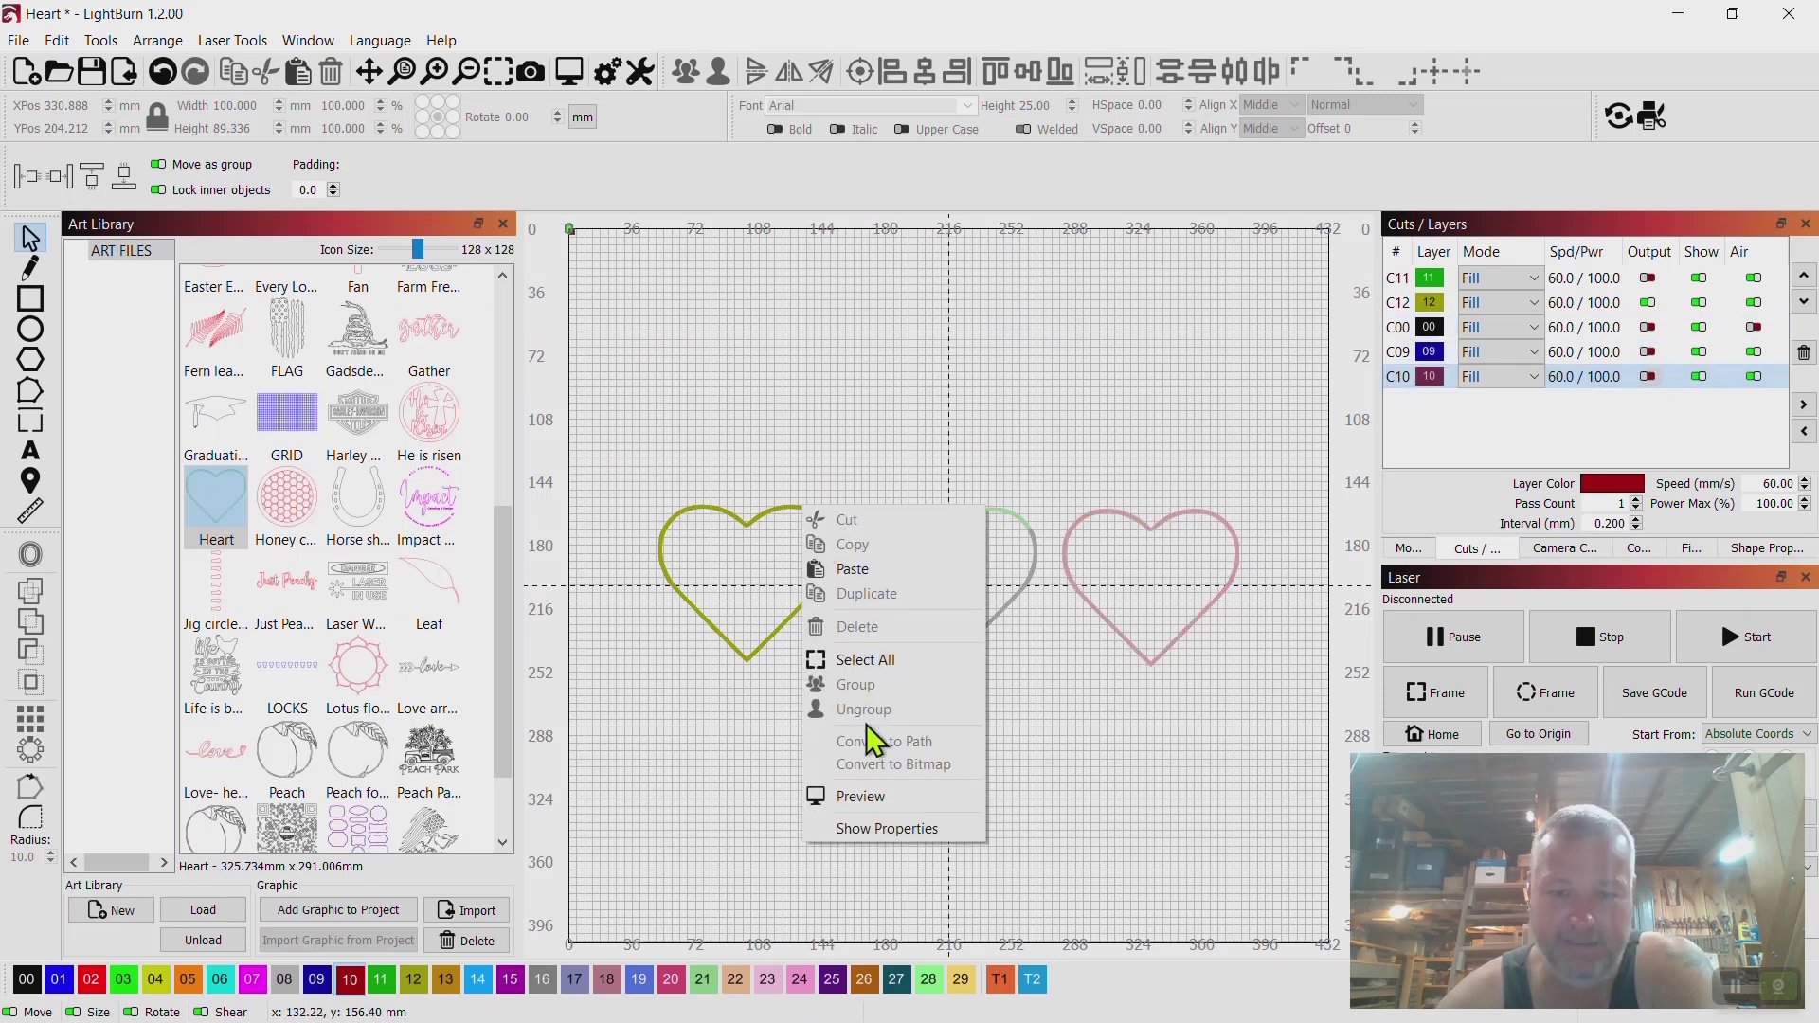
pyautogui.click(878, 801)
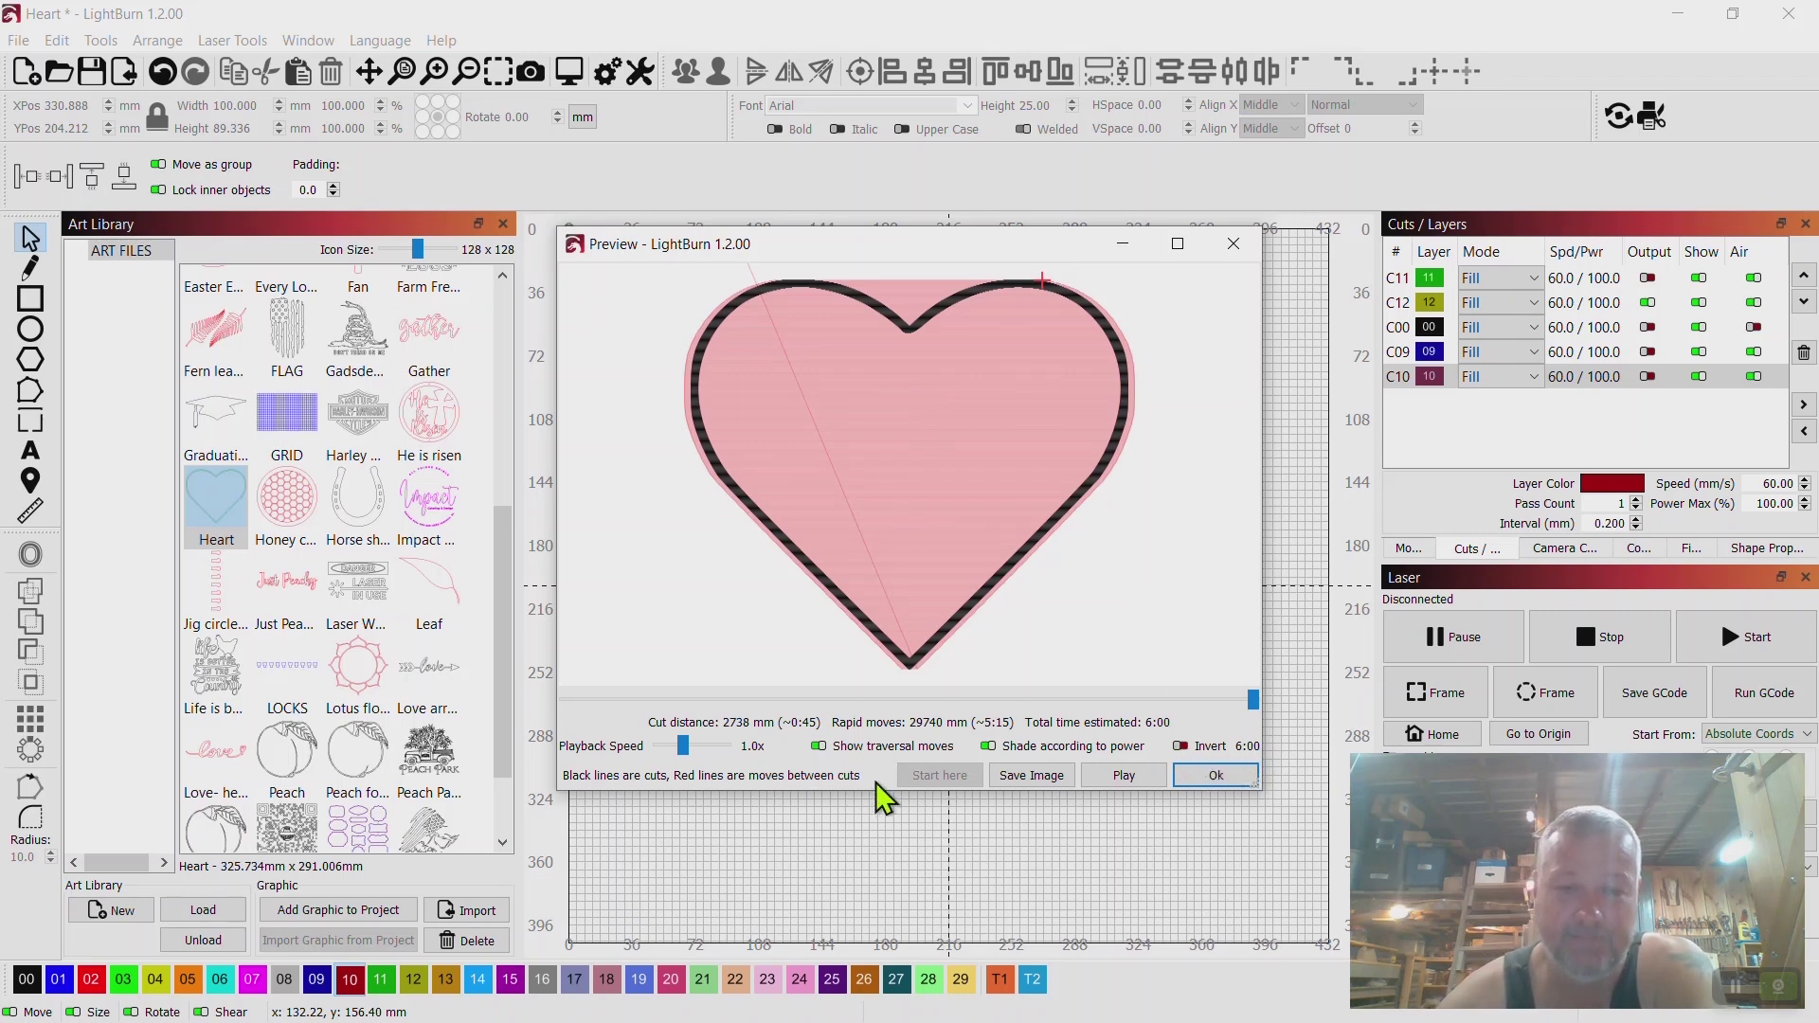
pyautogui.click(818, 746)
pyautogui.click(817, 747)
pyautogui.click(818, 746)
pyautogui.click(817, 746)
pyautogui.click(817, 747)
pyautogui.click(818, 747)
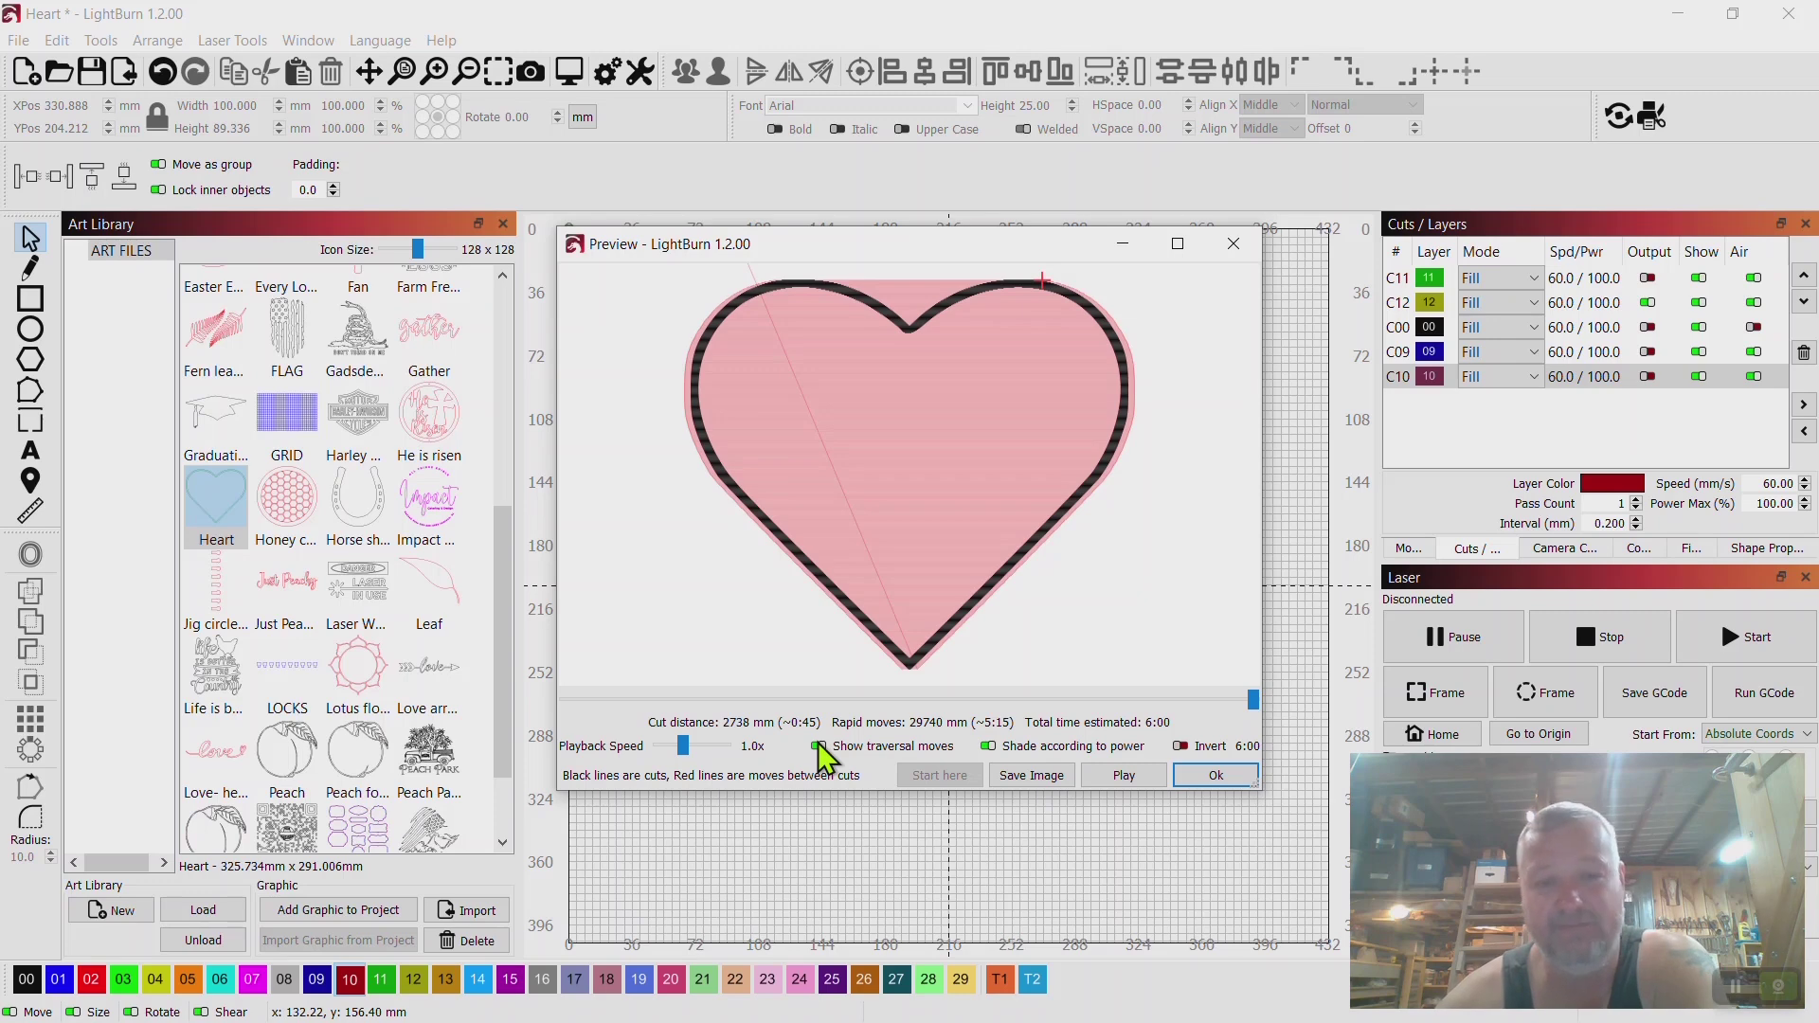
pyautogui.click(818, 746)
pyautogui.click(817, 747)
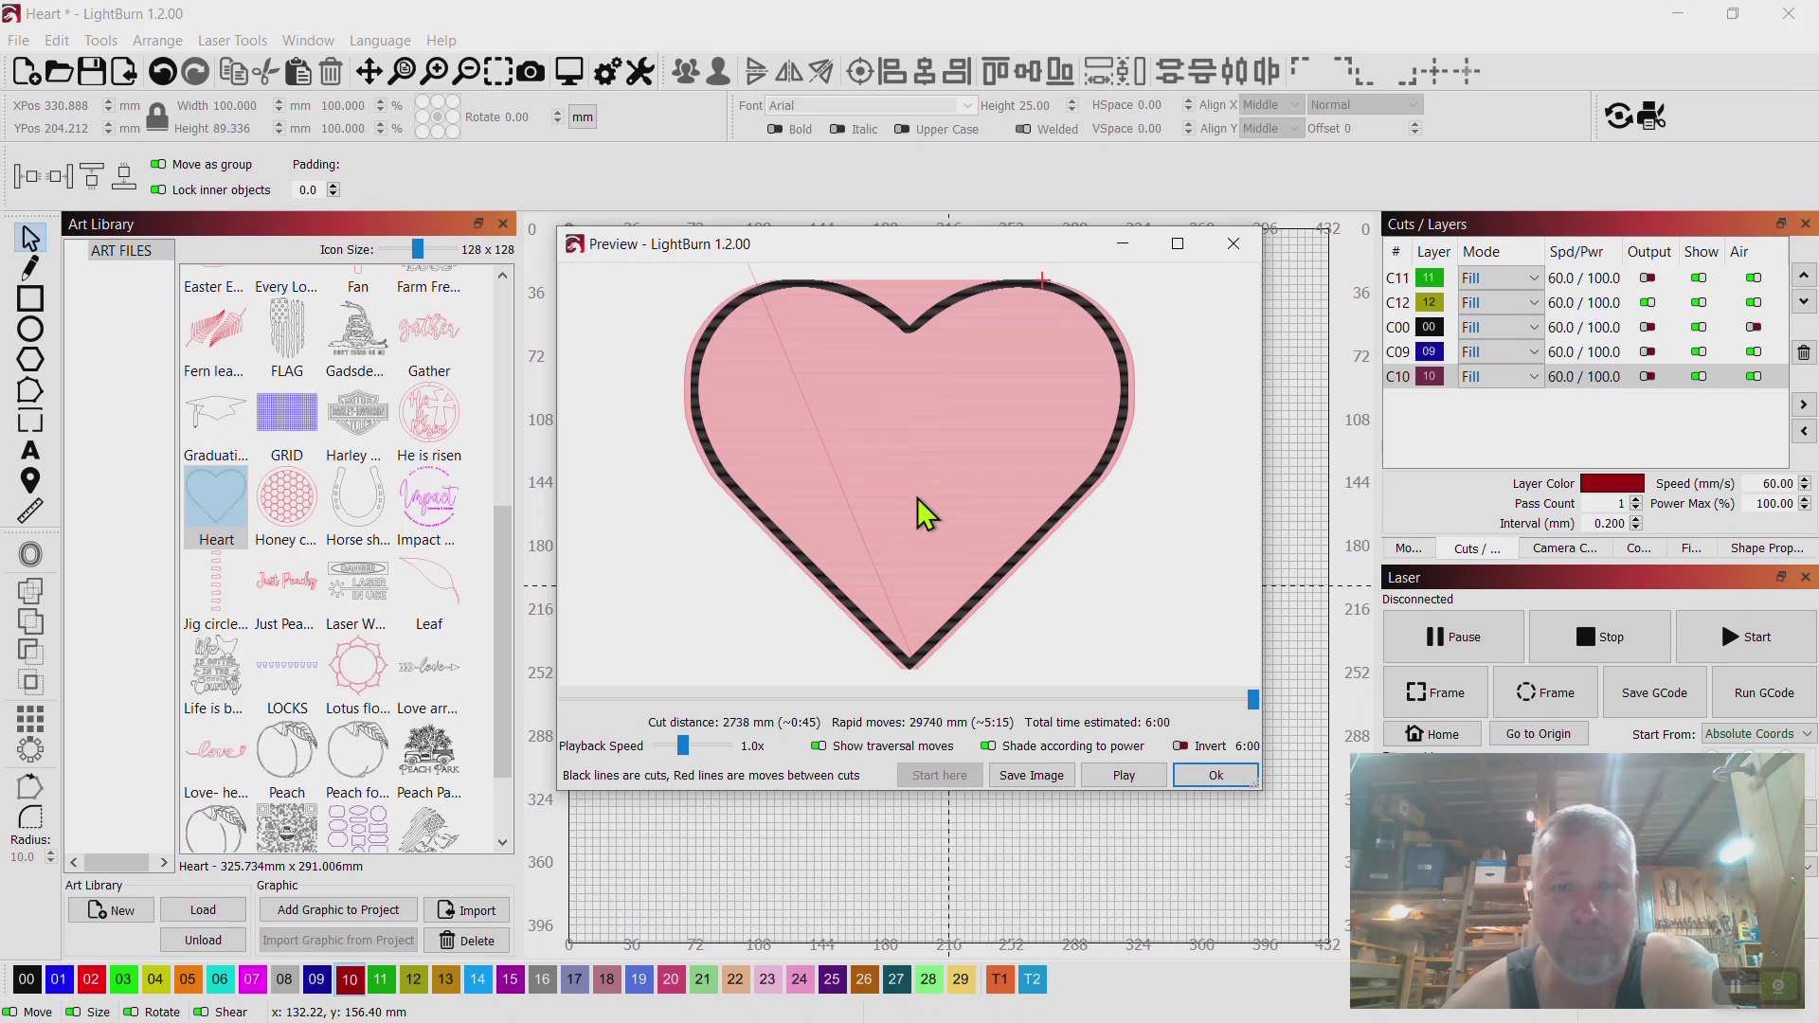
pyautogui.click(1227, 775)
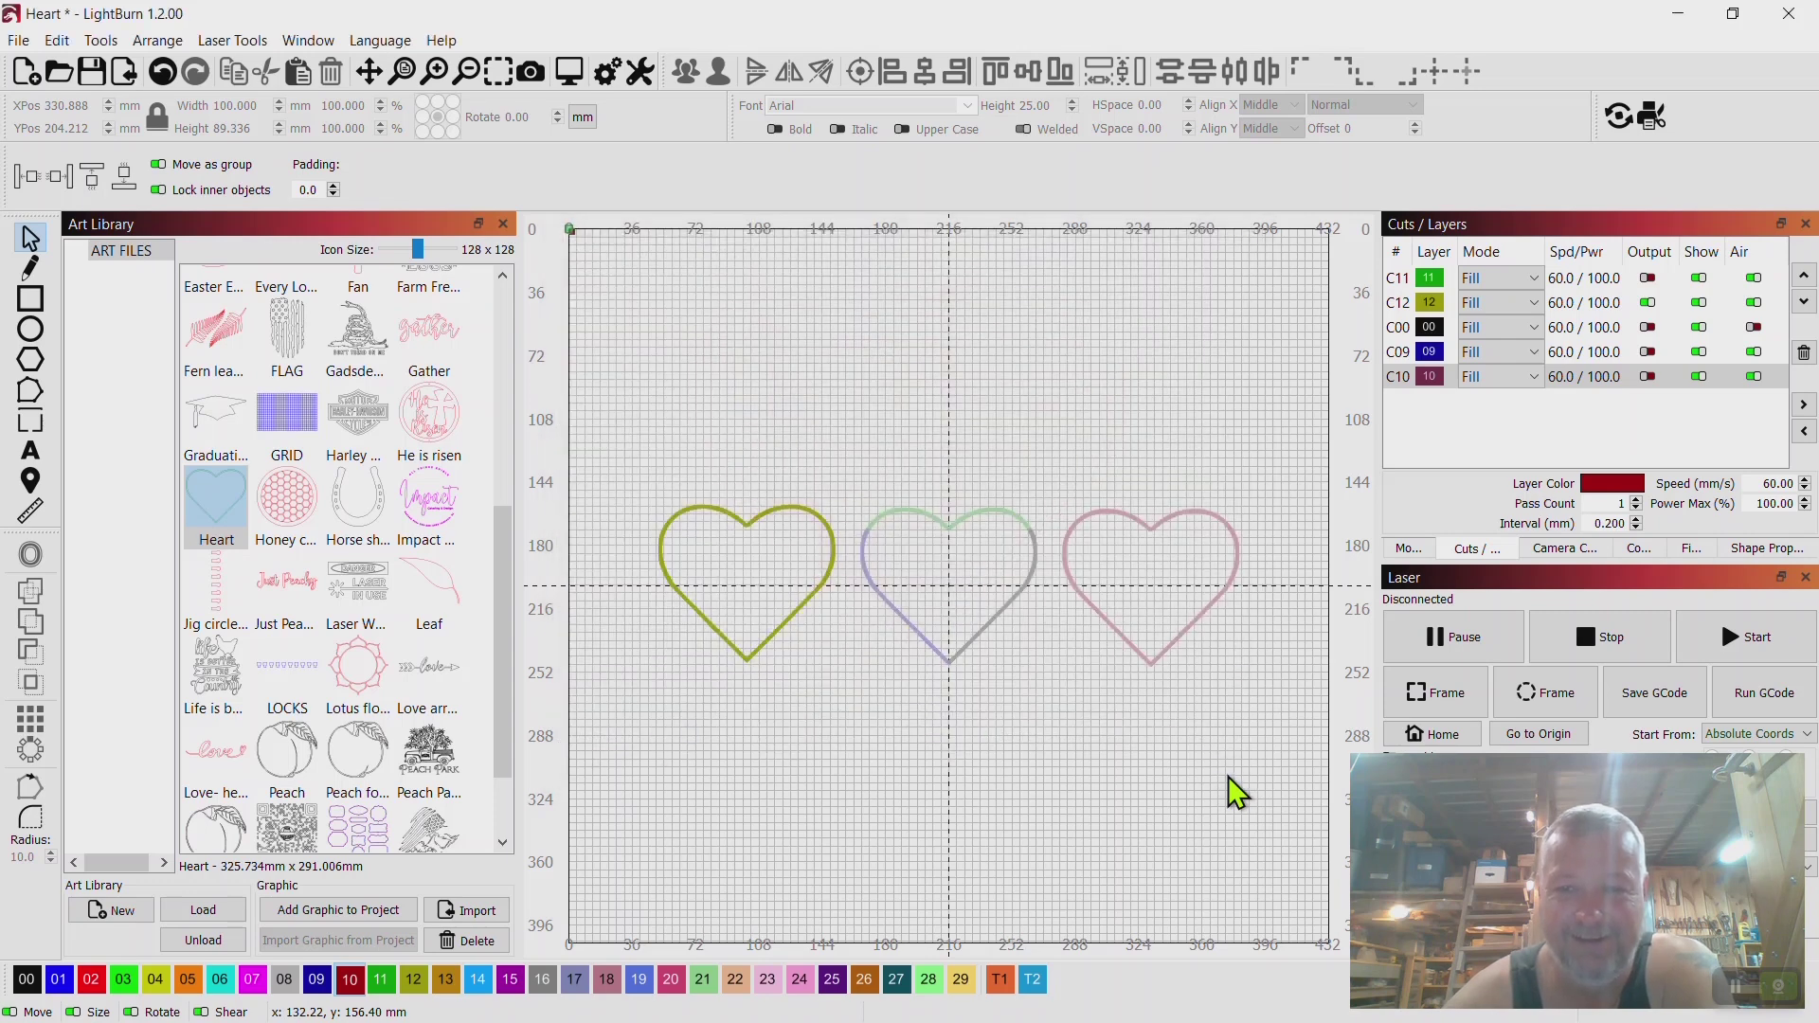
# Turn off output for layer C12 and enable it for the multicolored middle heart's layers C11, C09 and C00.
pyautogui.click(1647, 302)
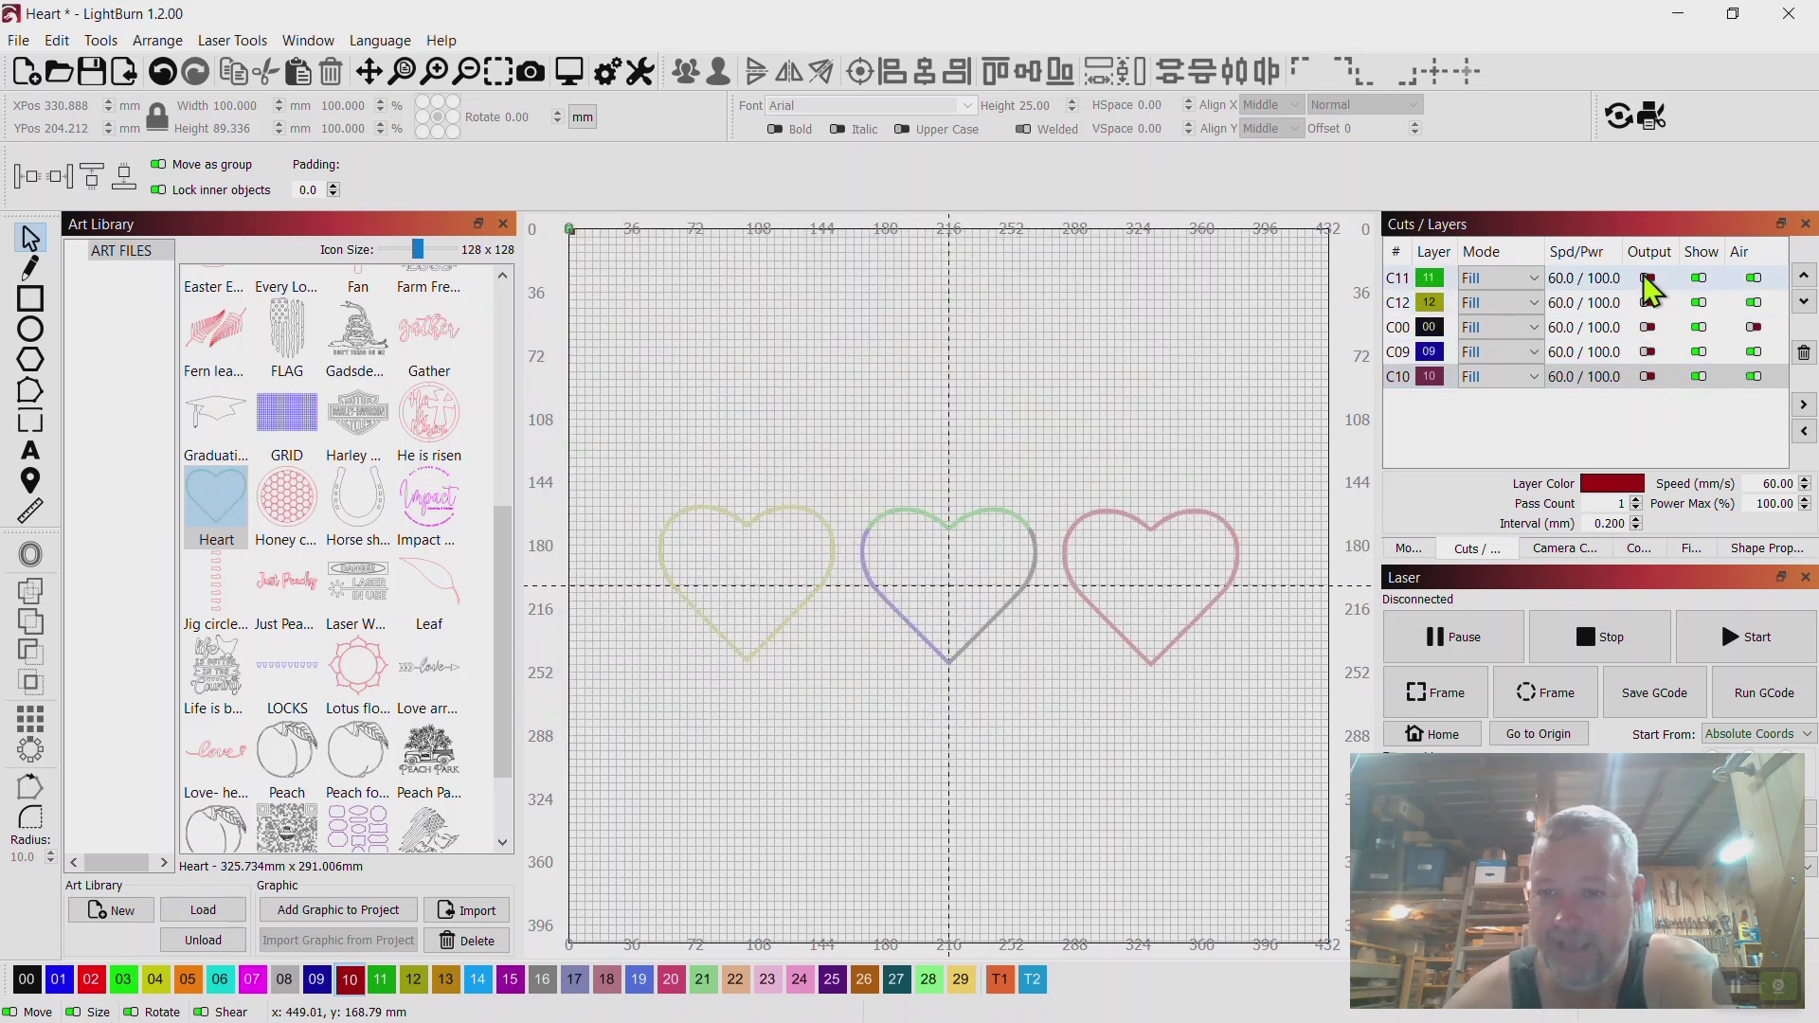
pyautogui.click(1647, 278)
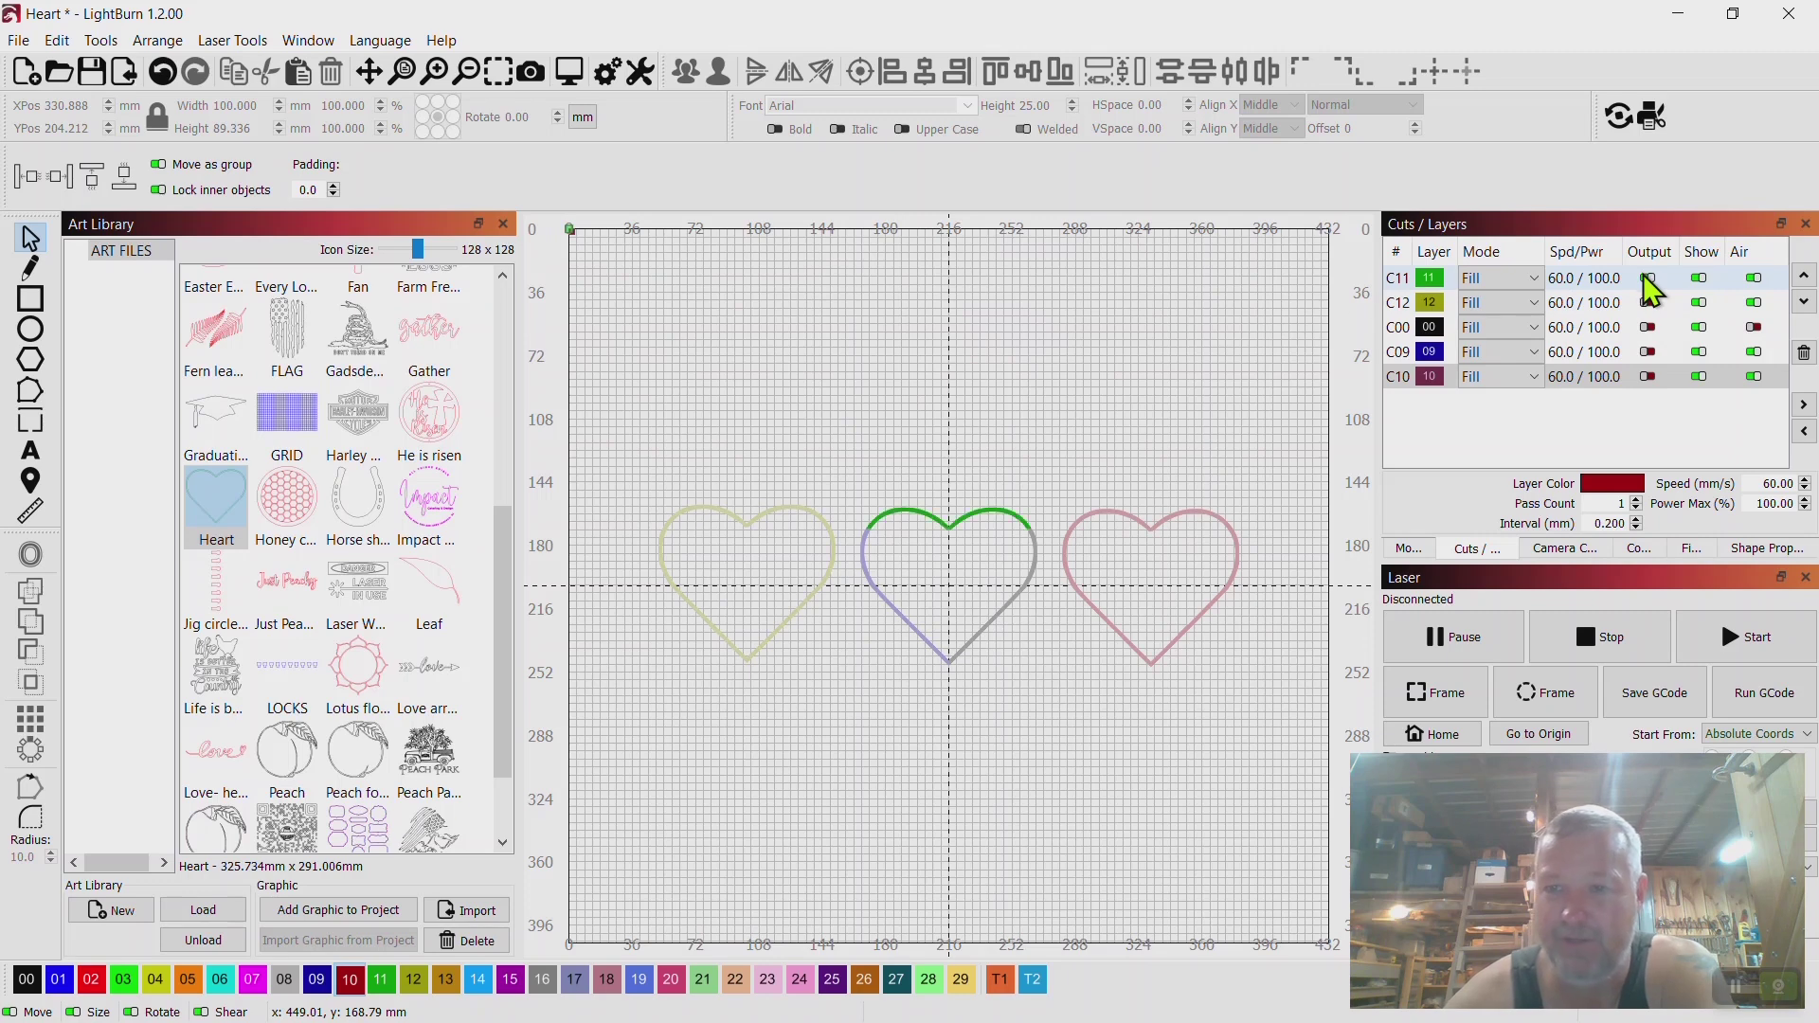
pyautogui.click(1647, 352)
pyautogui.click(1647, 327)
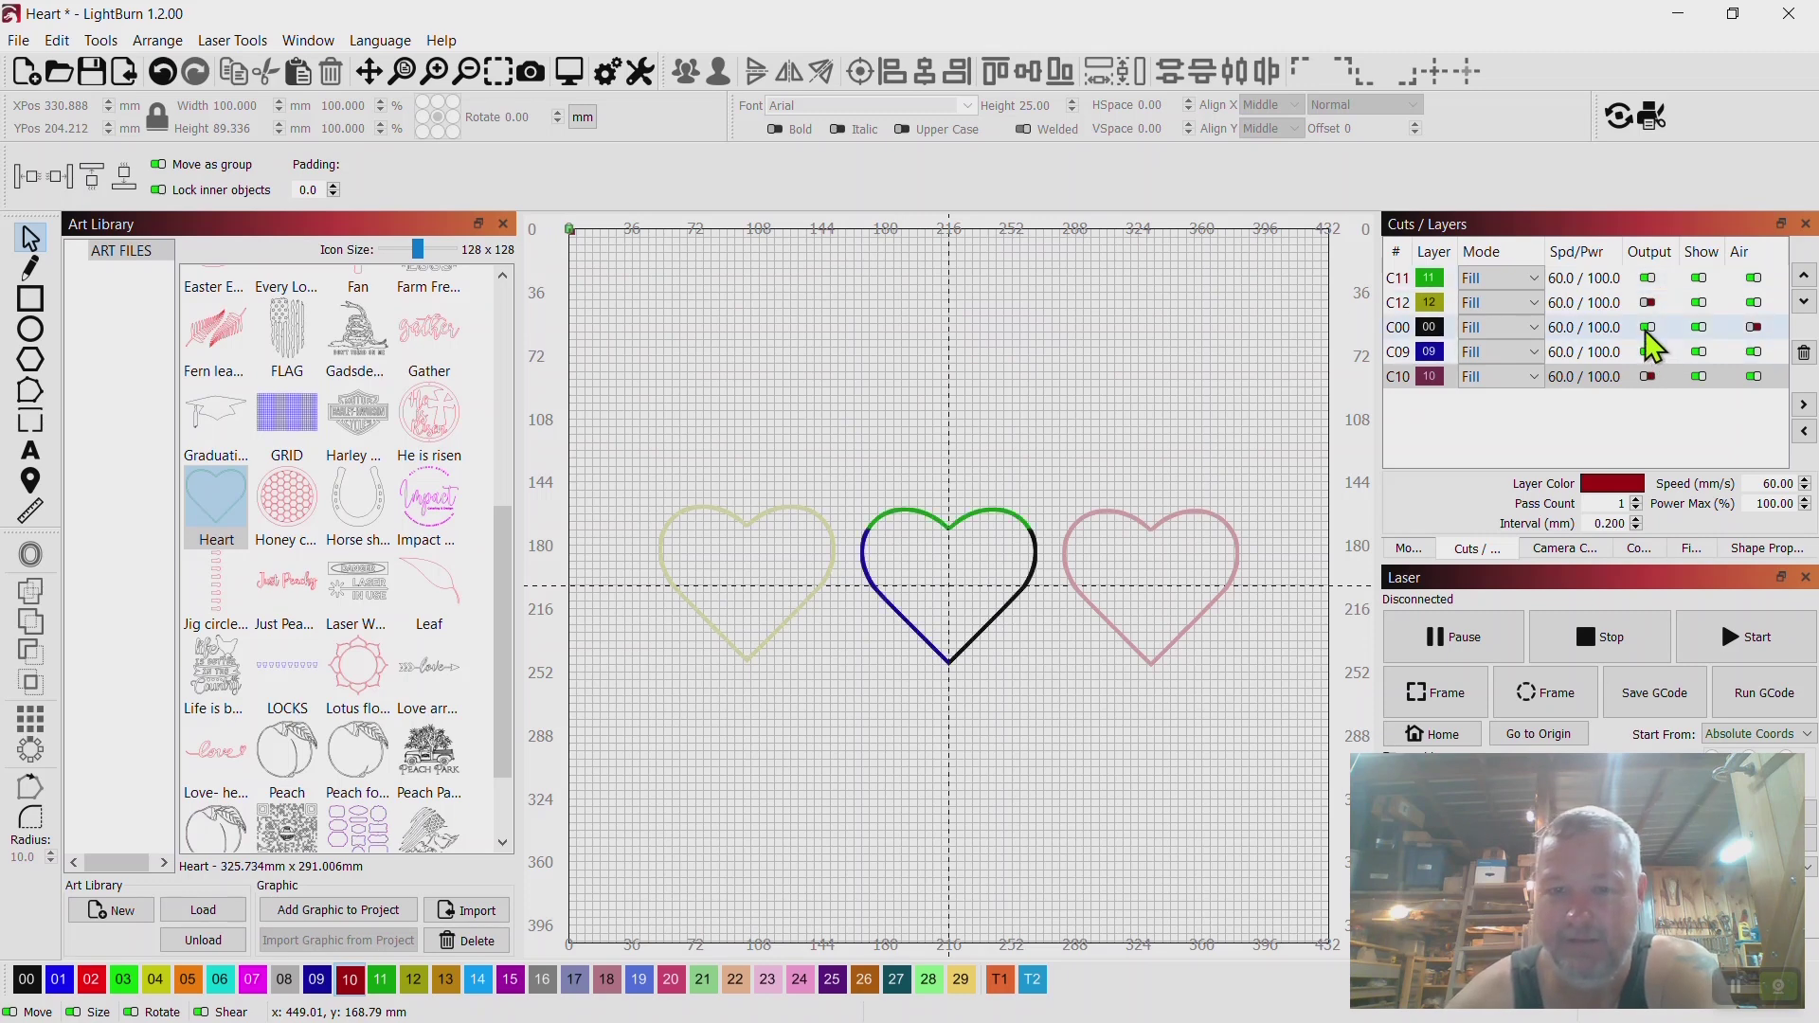
# Preview the multicolored middle heart to examine its traversal moves and estimated time, and close the preview.
pyautogui.rightClick(955, 519)
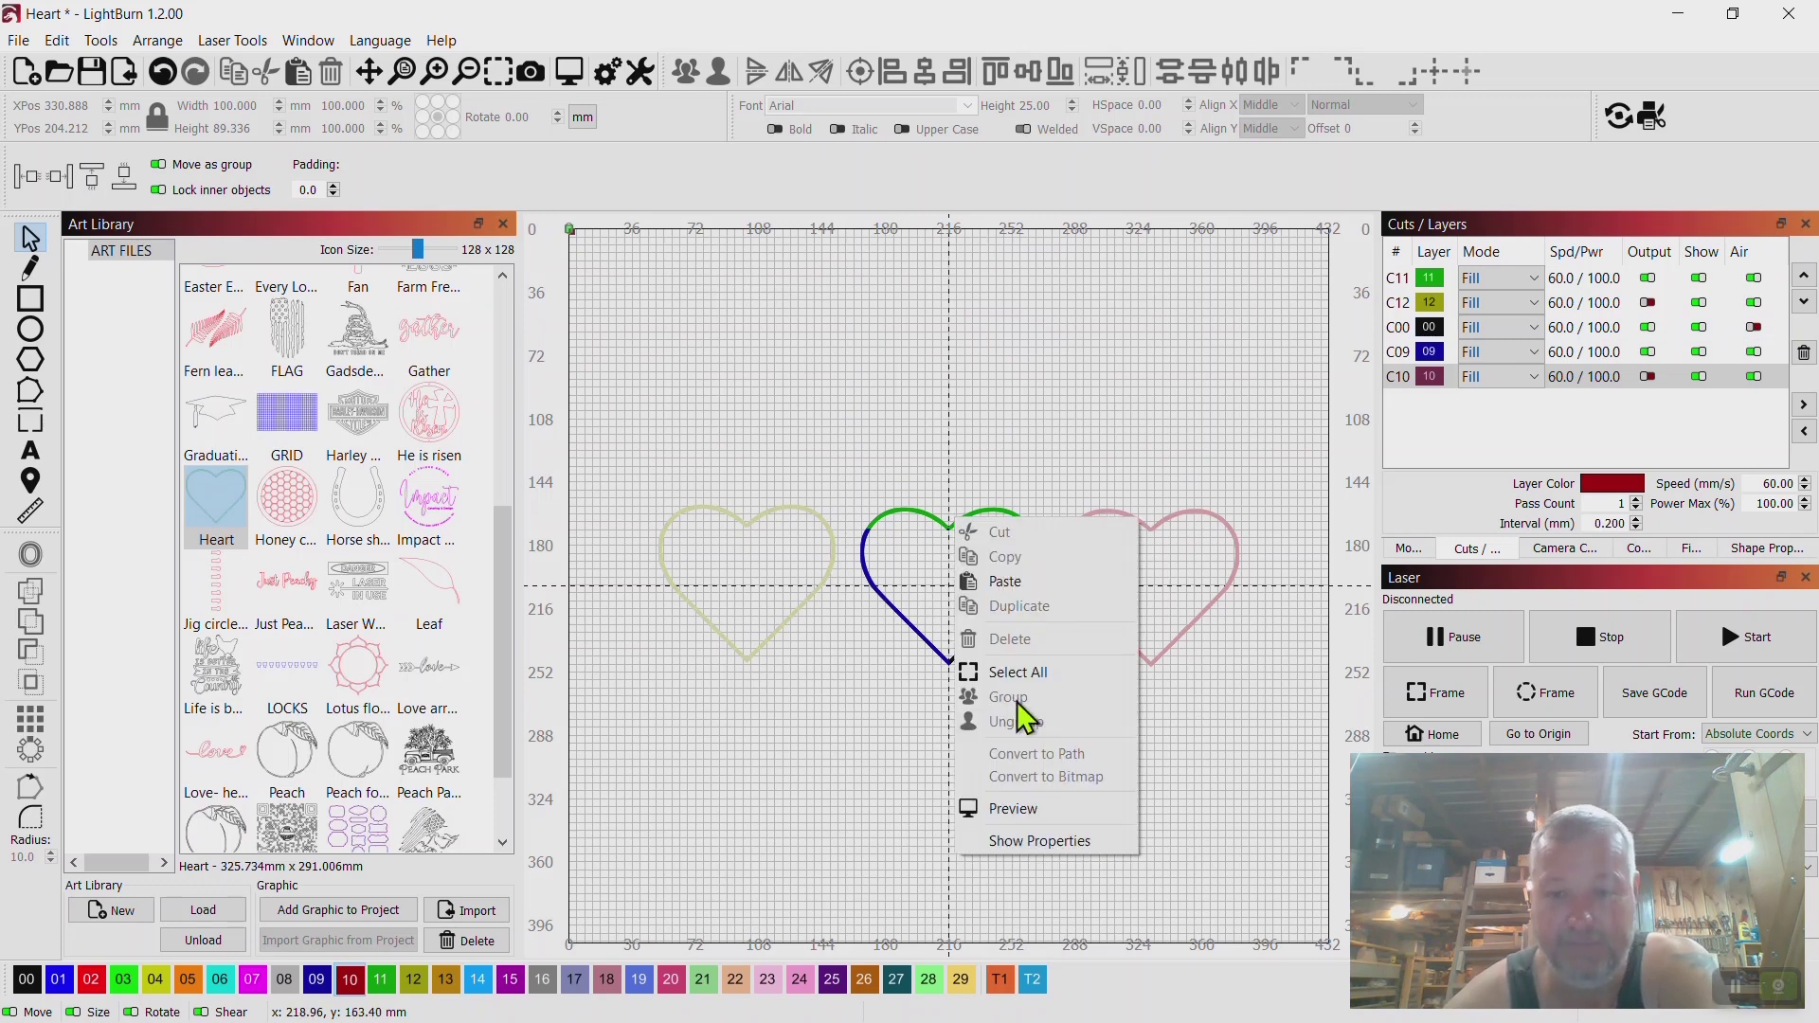
pyautogui.click(1040, 810)
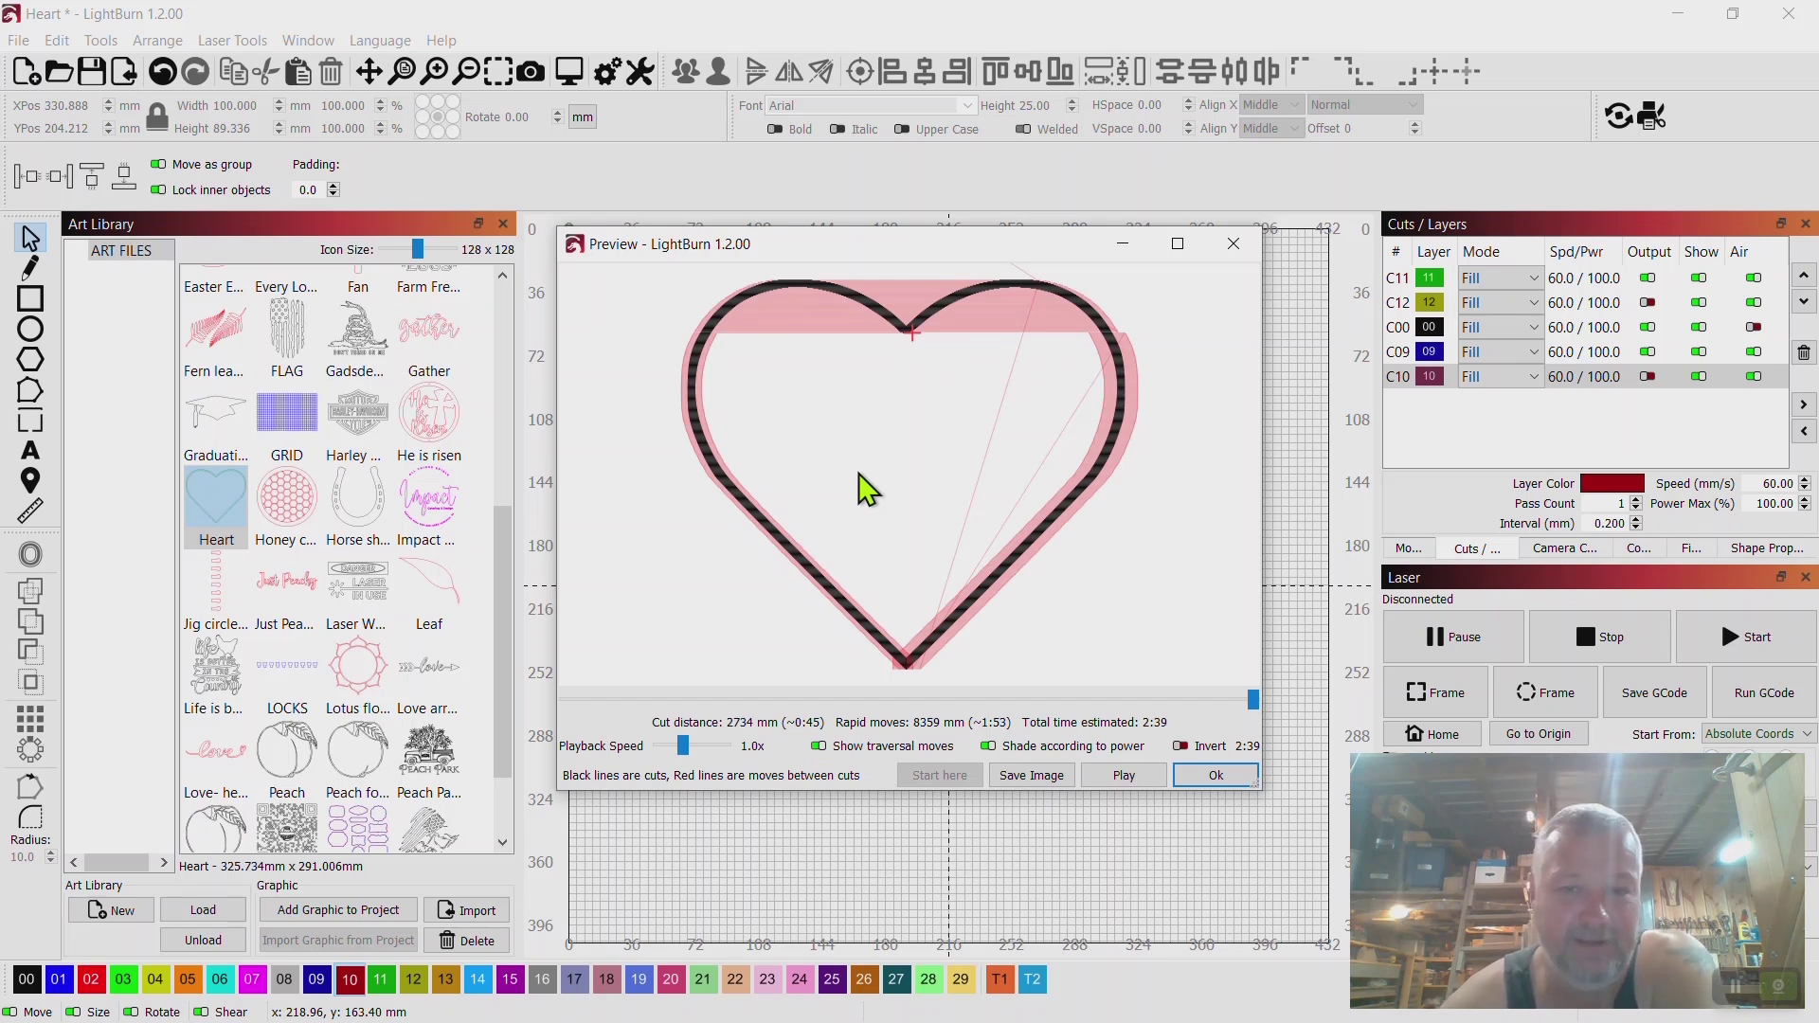
pyautogui.click(1219, 775)
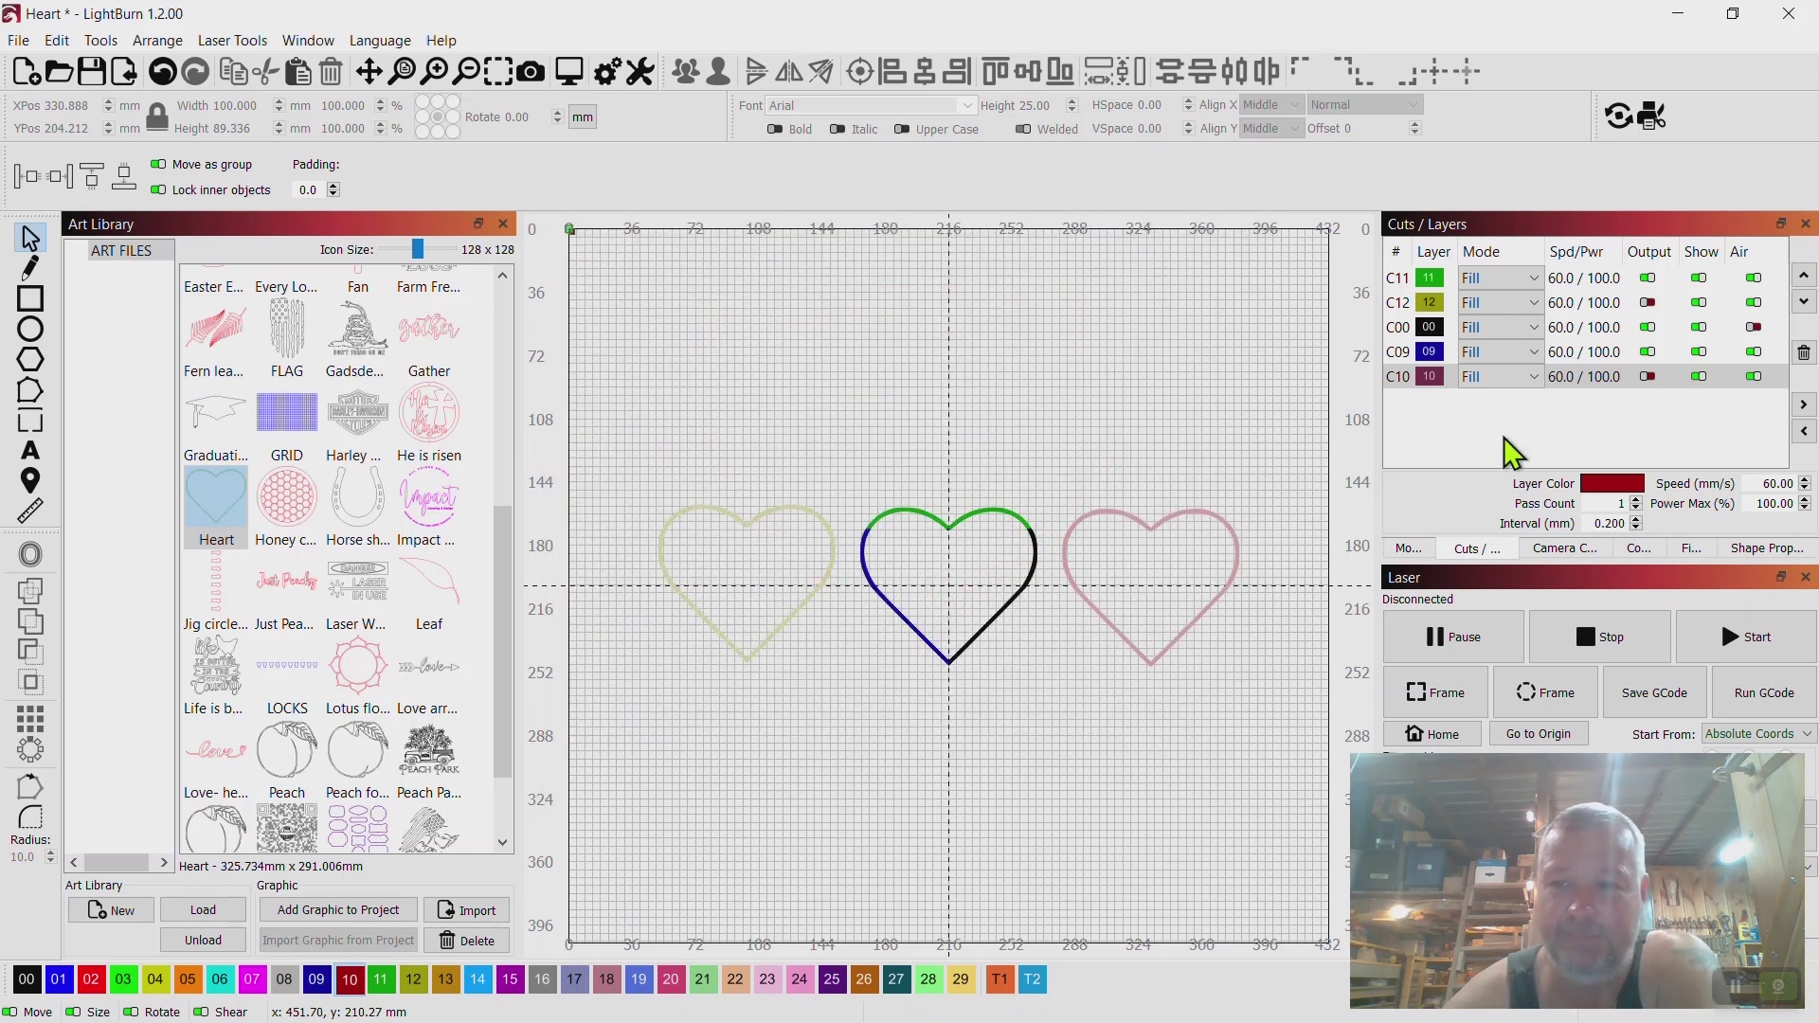
# Turn off output for layers C11, C00 and C09, and enable it for the dark red heart's layer C10.
pyautogui.click(1649, 279)
pyautogui.click(1650, 328)
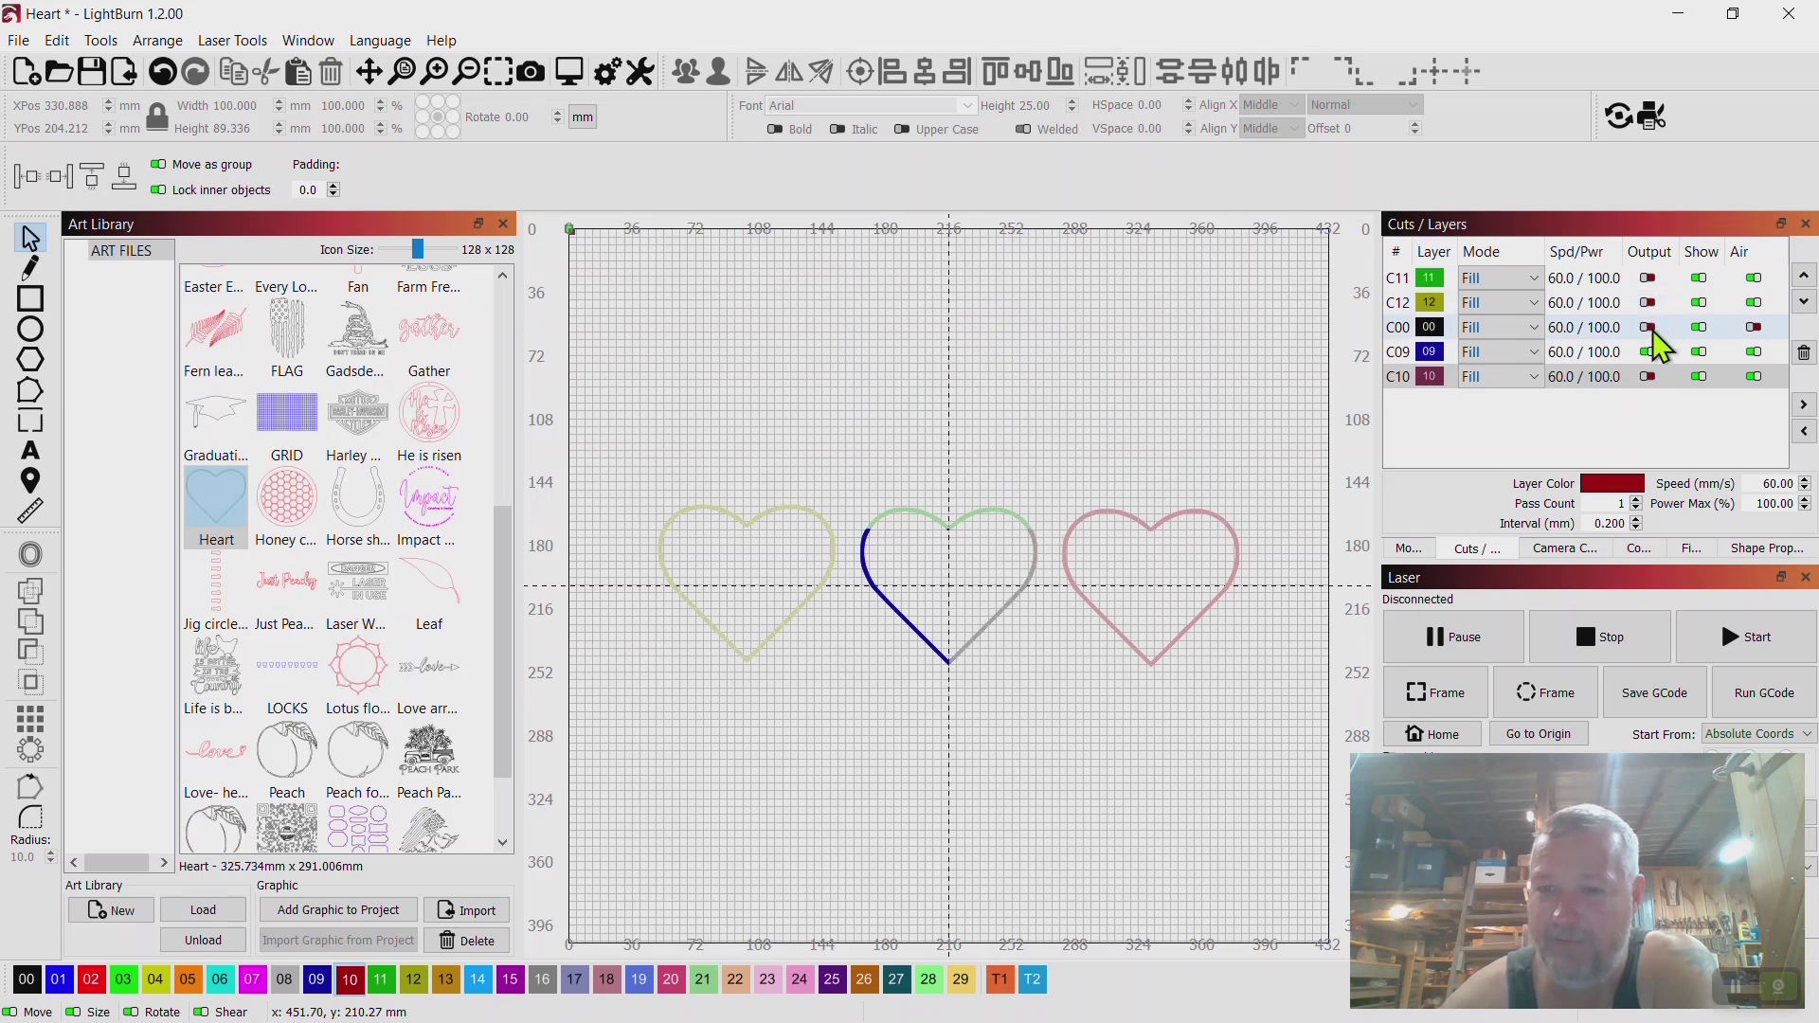
pyautogui.click(1649, 352)
pyautogui.click(1650, 378)
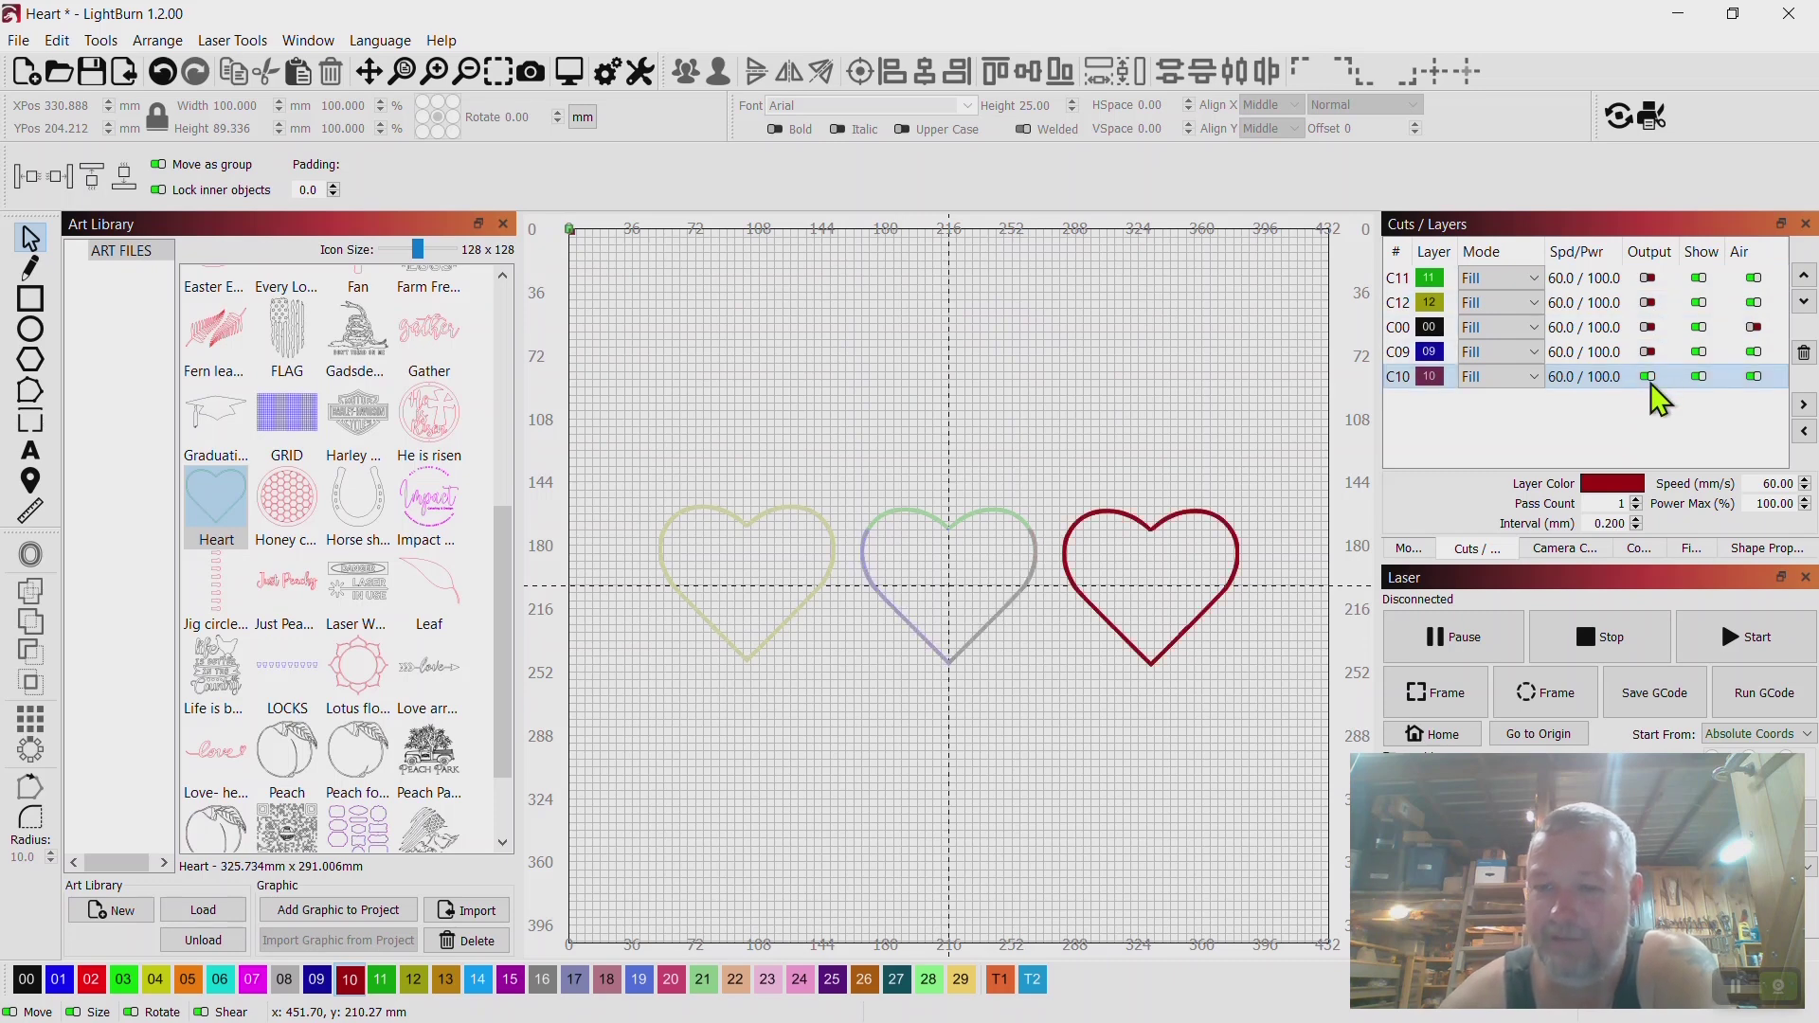
# Preview the dark red heart to examine its traversal moves and estimated time, and close the preview.
pyautogui.rightClick(1171, 520)
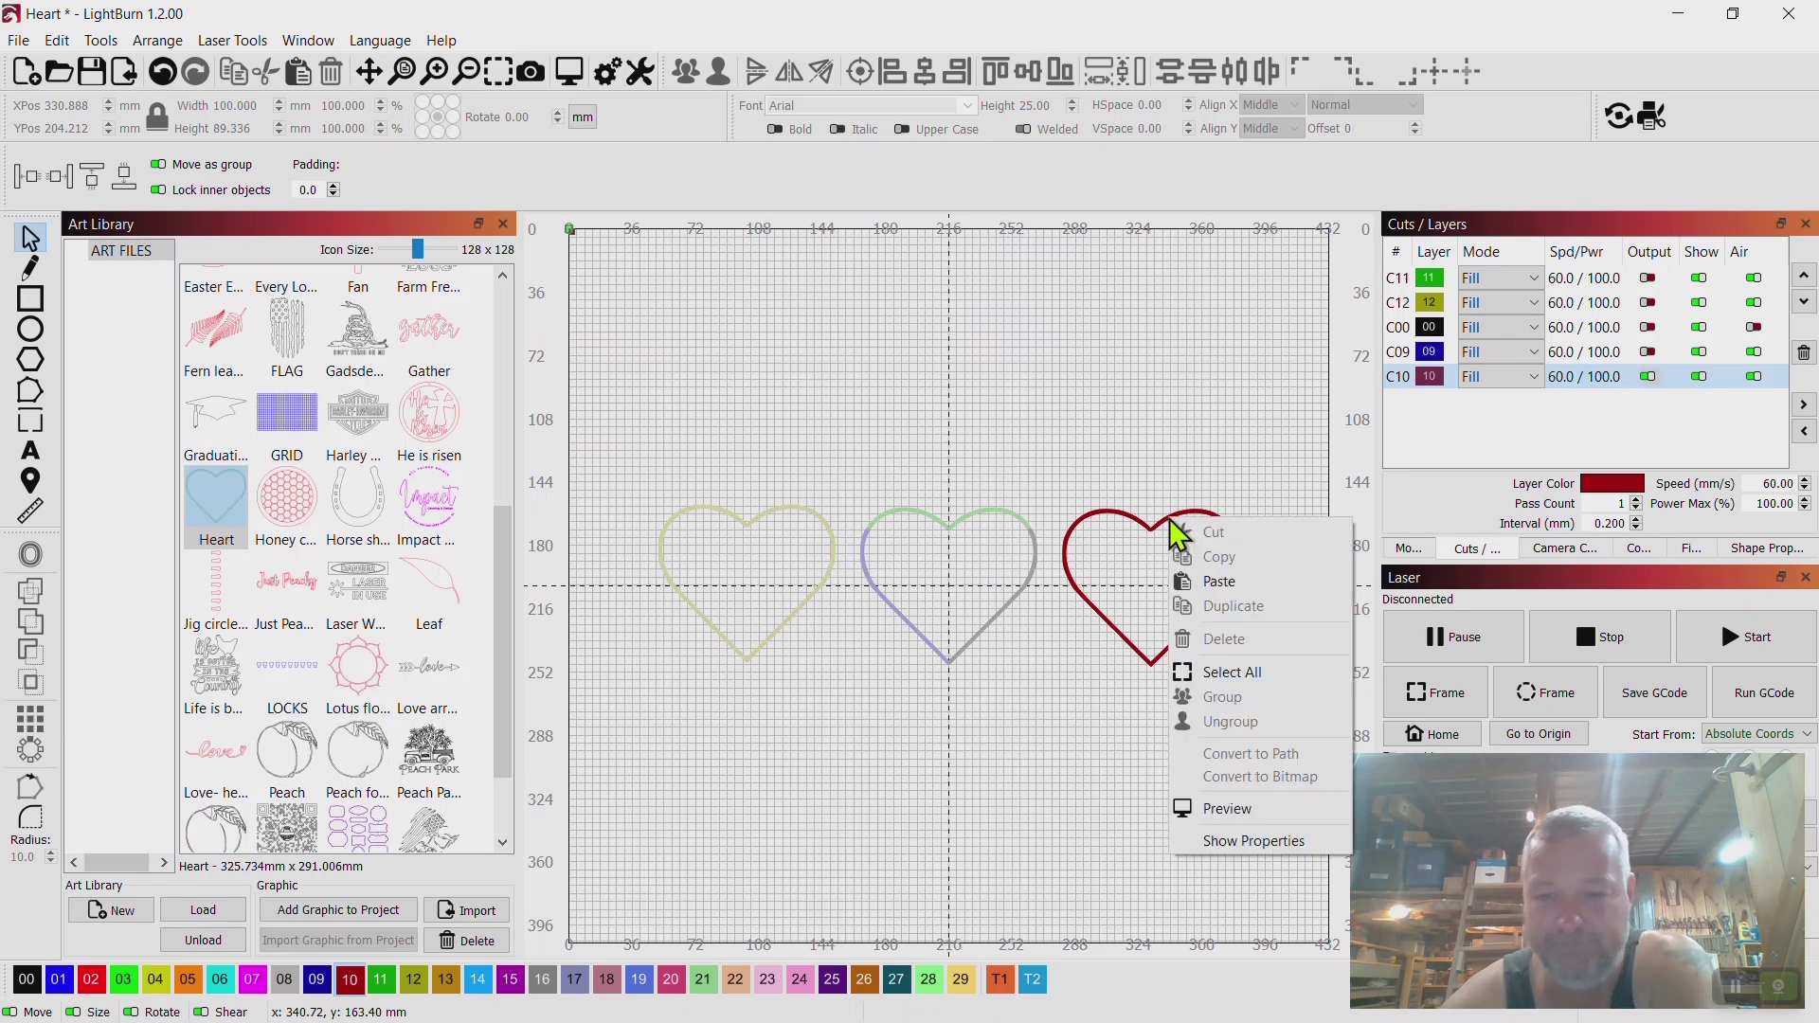
pyautogui.click(1244, 810)
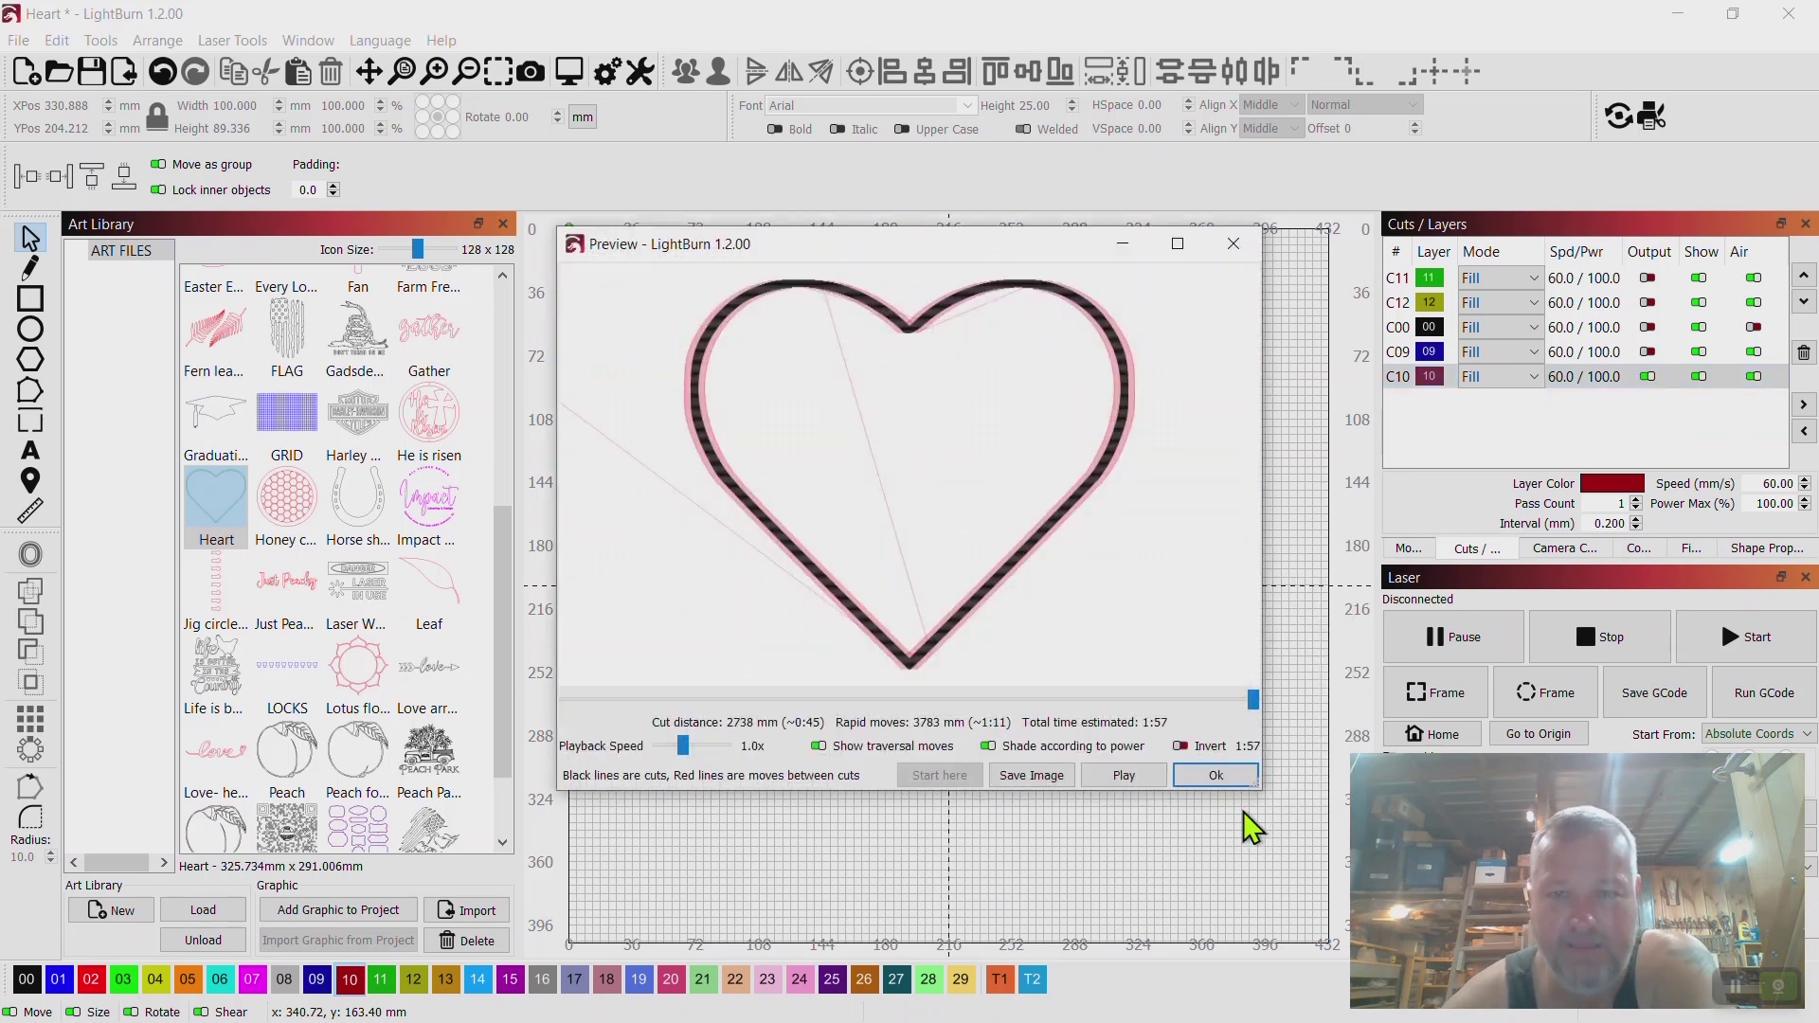
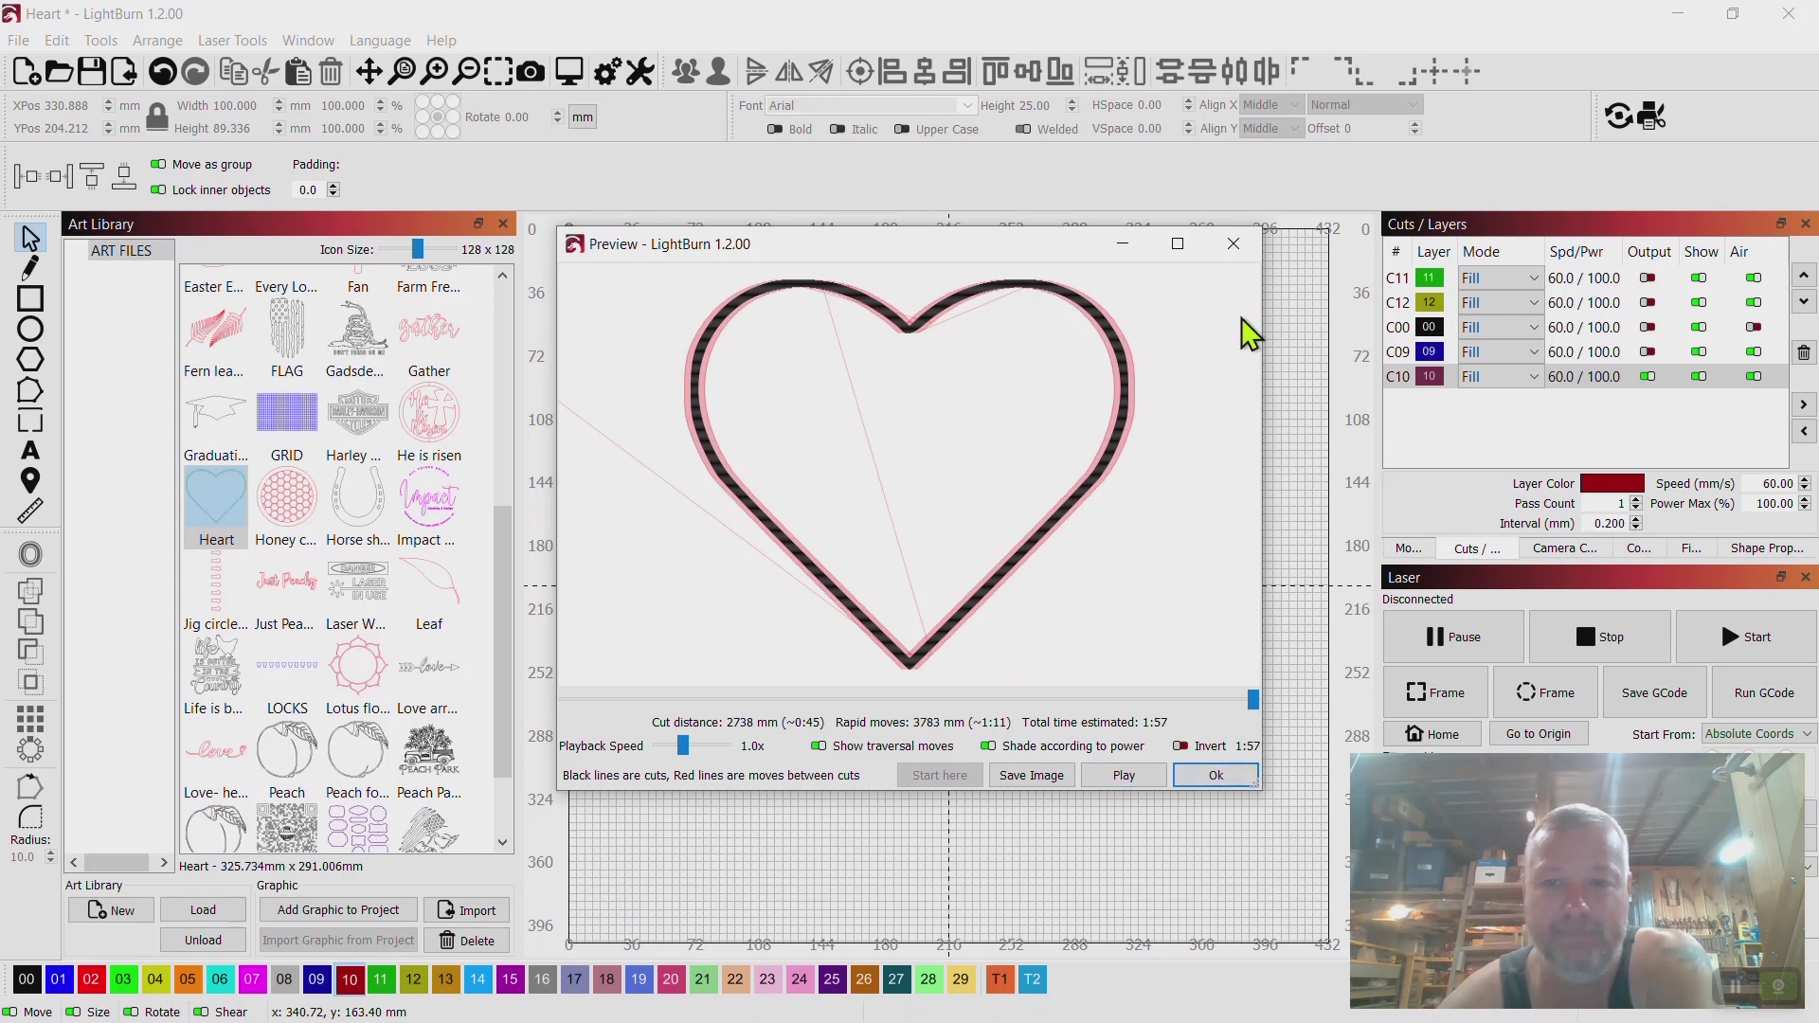
pyautogui.click(1234, 248)
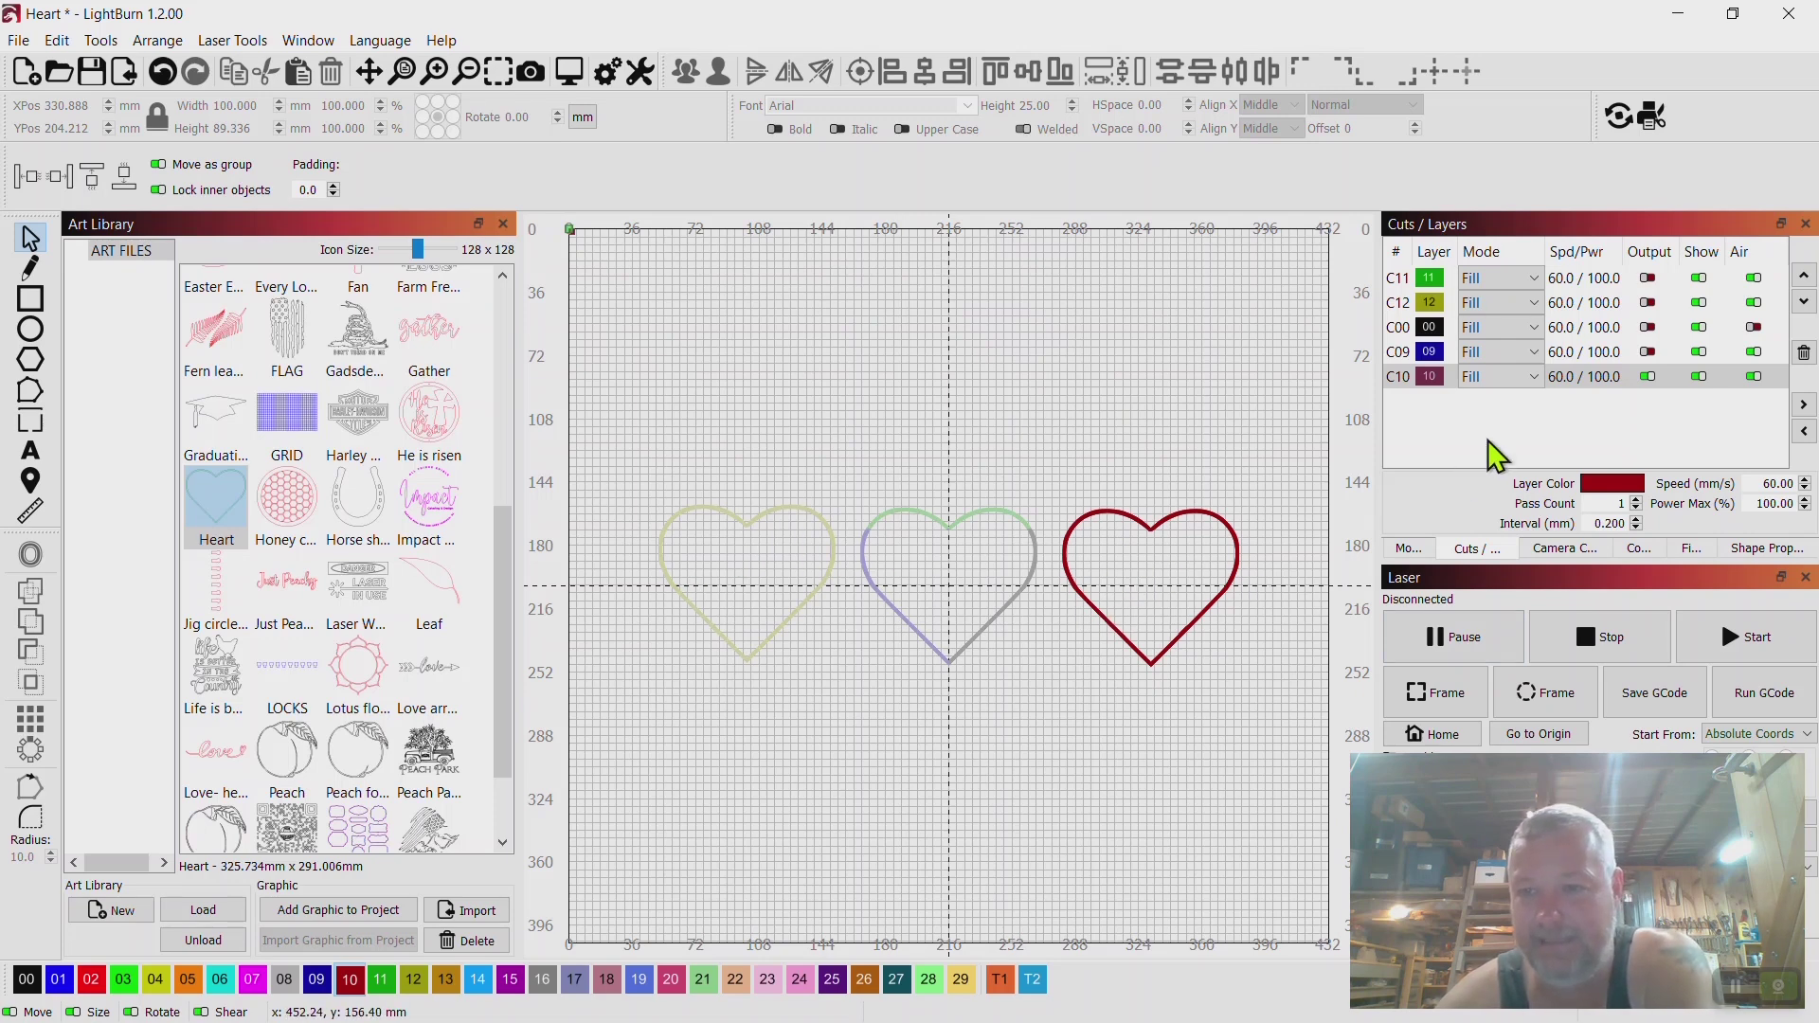
# Turn off output for the dark red heart's layer C10.
pyautogui.click(1649, 377)
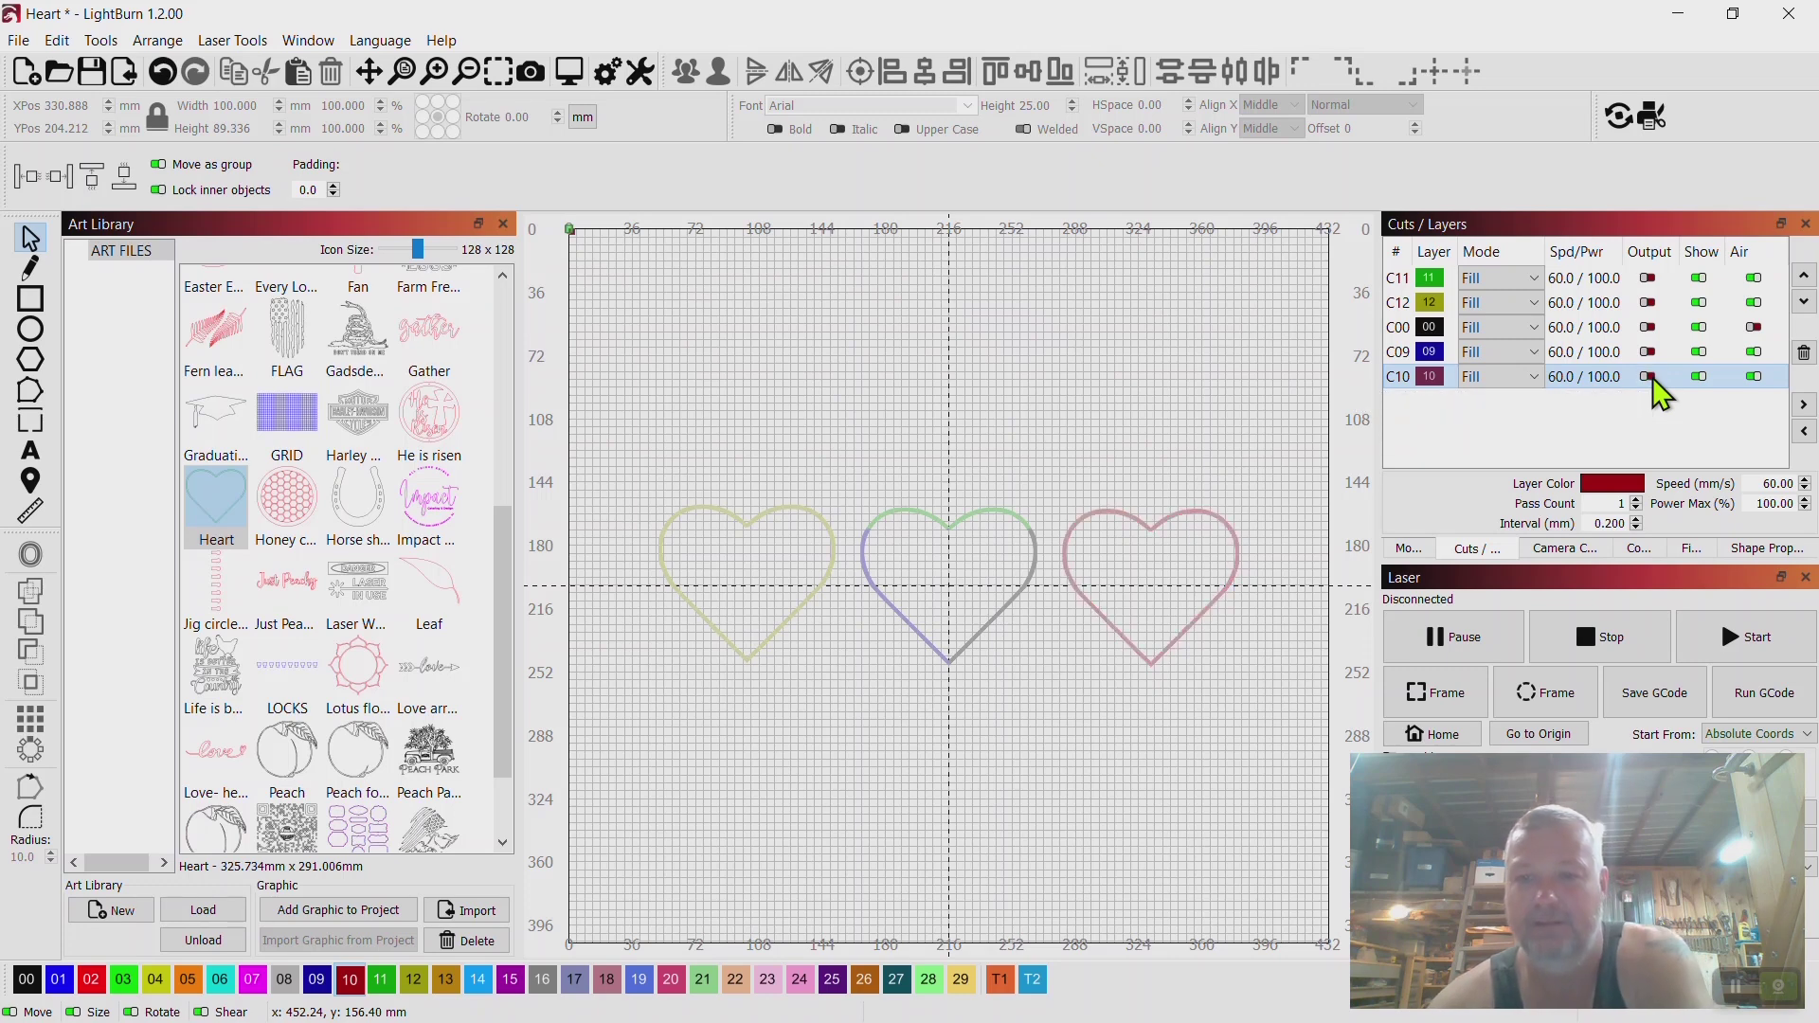